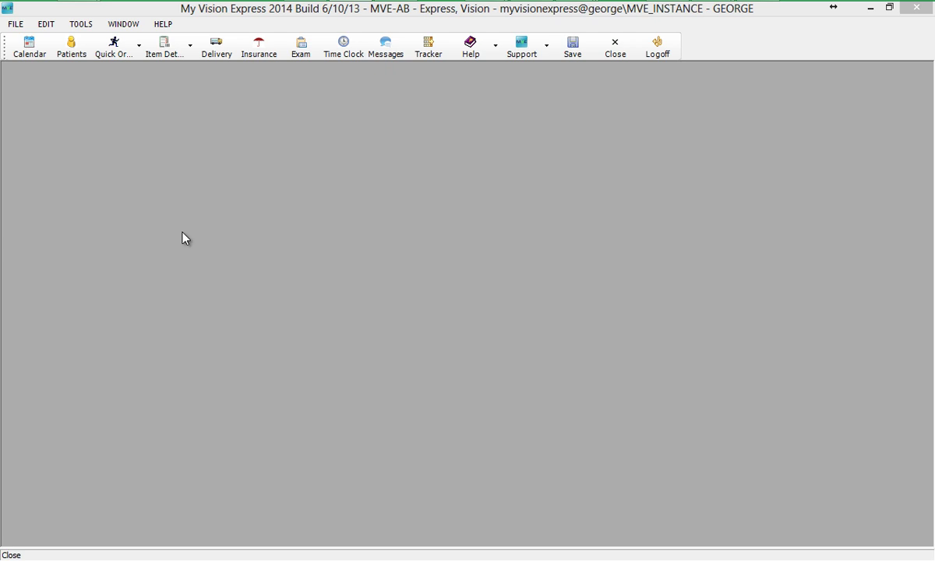
- Set the location's insurance type to Alberta in Company Information, agreeing to delete existing location services and insurance companies
{"action": "left_click", "coordinate": [16, 24]}
{"action": "mouse_move", "coordinate": [94, 257]}
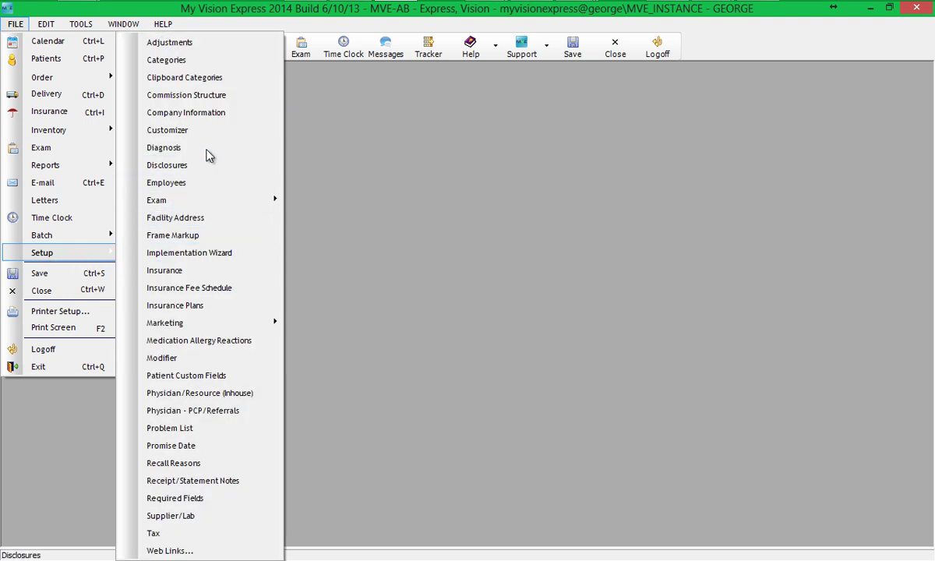
{"action": "left_click", "coordinate": [201, 113]}
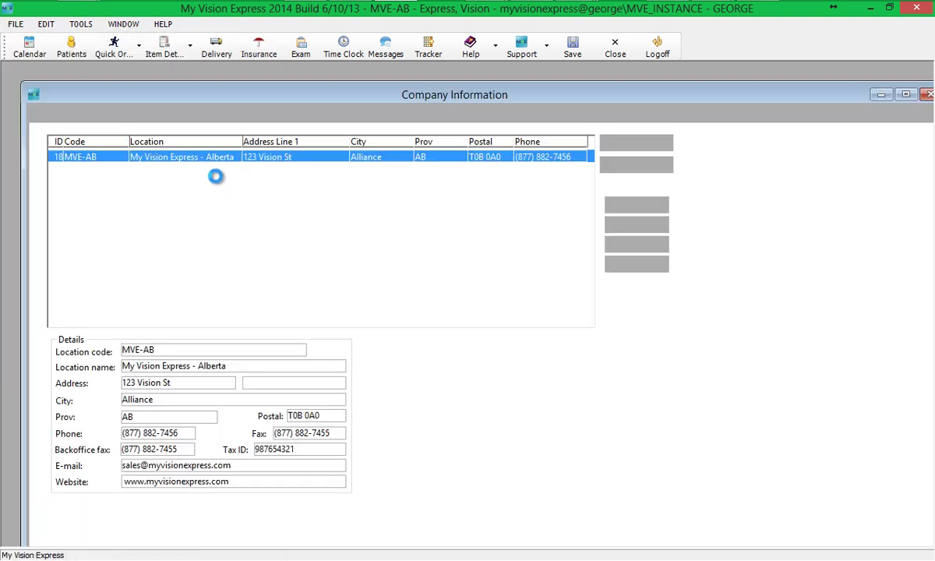
{"action": "double_click", "coordinate": [212, 95]}
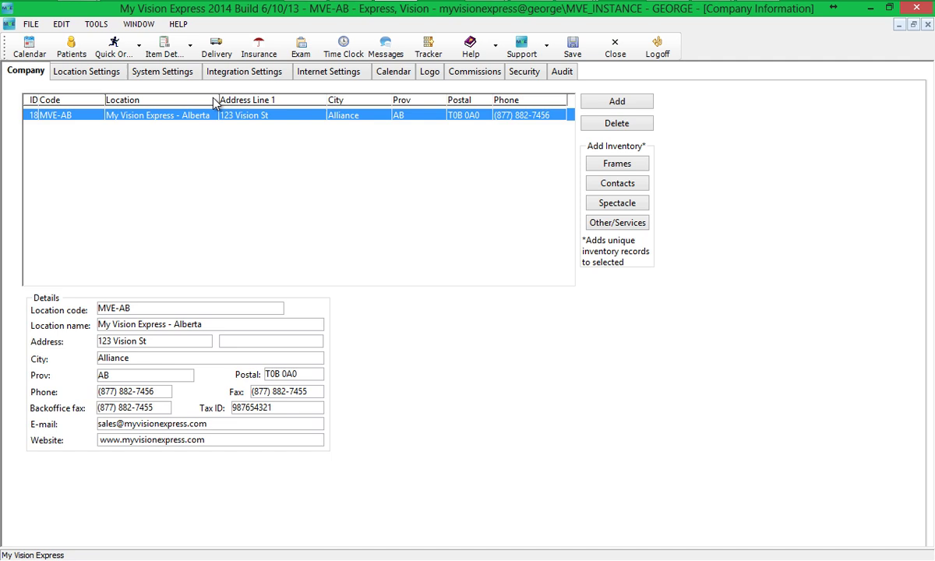
{"action": "left_click", "coordinate": [100, 73]}
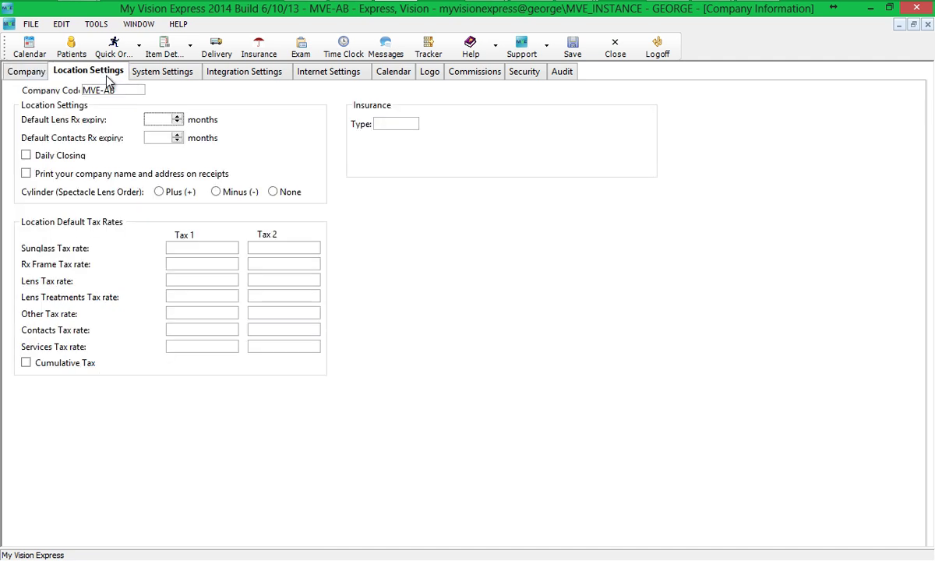
{"action": "left_click", "coordinate": [382, 127]}
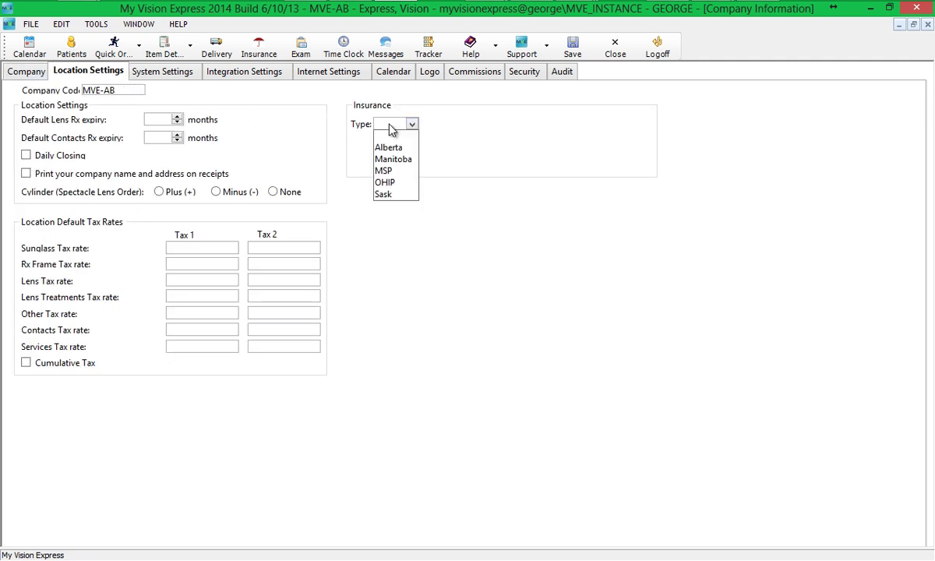
{"action": "left_click", "coordinate": [390, 142]}
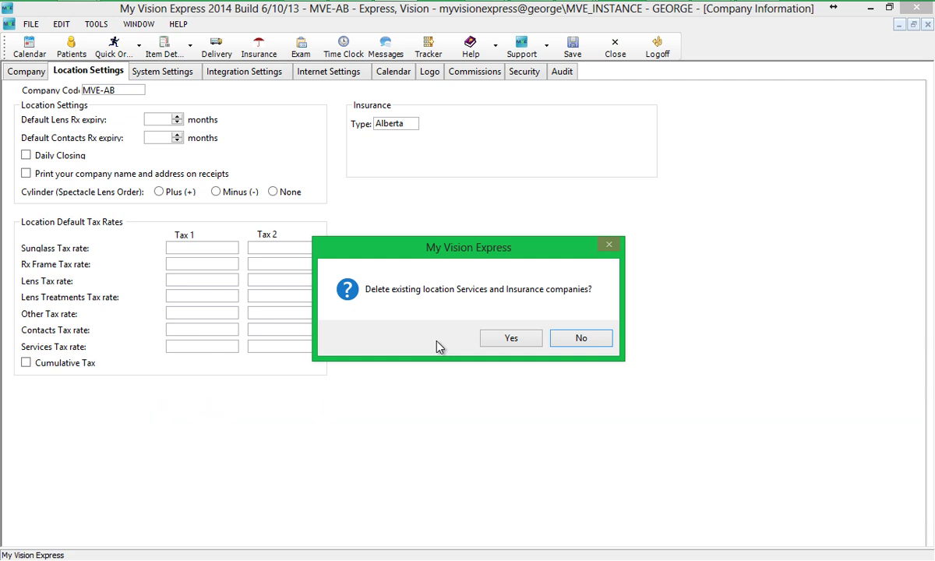
{"action": "left_click", "coordinate": [510, 338]}
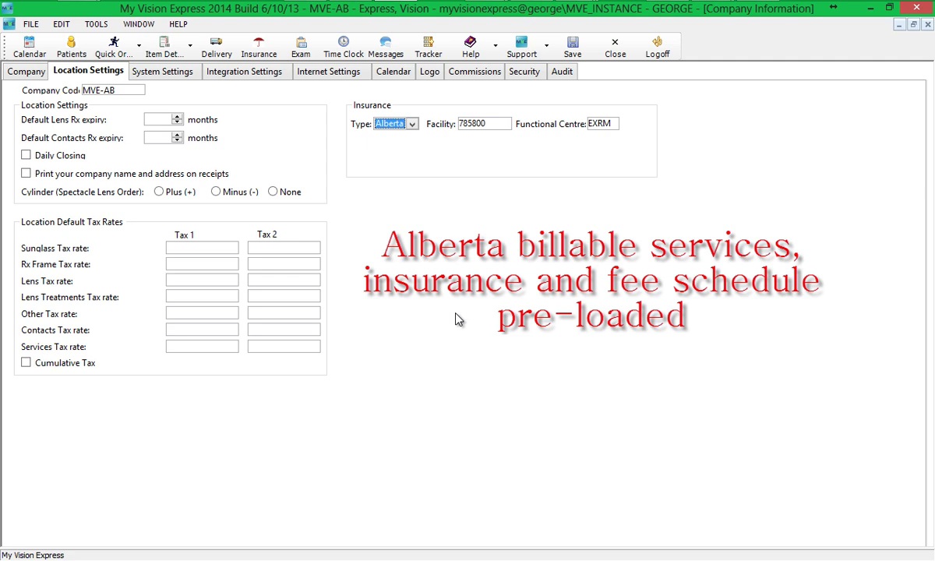
- Set the insurance claims save-to folder to C:\Alberta in the system settings, then save and close Company Information
{"action": "left_click", "coordinate": [191, 75]}
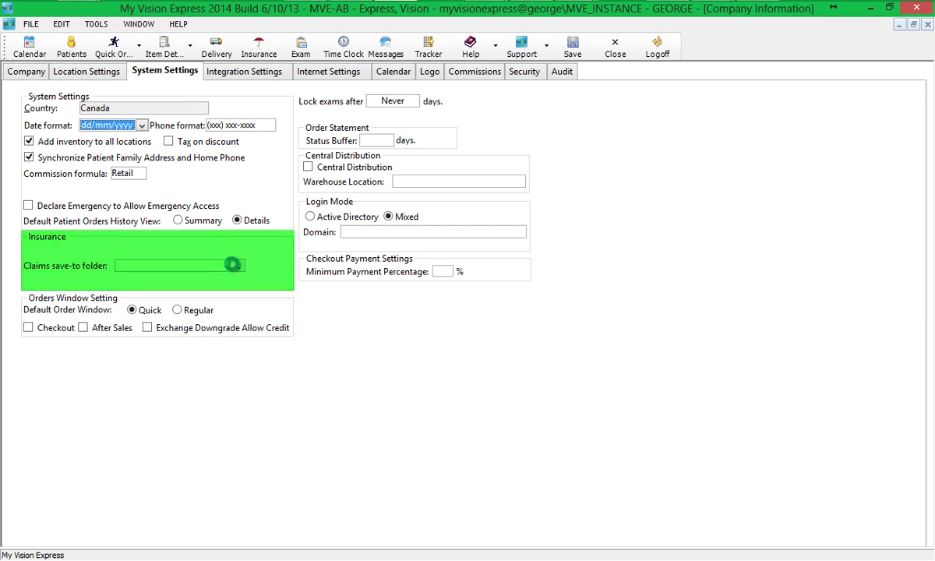
{"action": "left_click", "coordinate": [234, 266]}
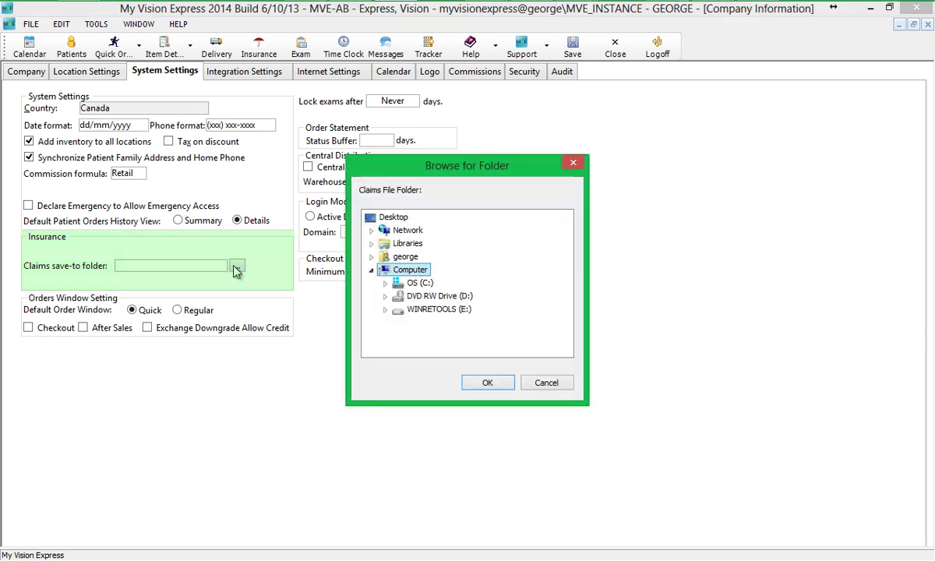
{"action": "left_click", "coordinate": [385, 283]}
{"action": "left_click", "coordinate": [433, 230]}
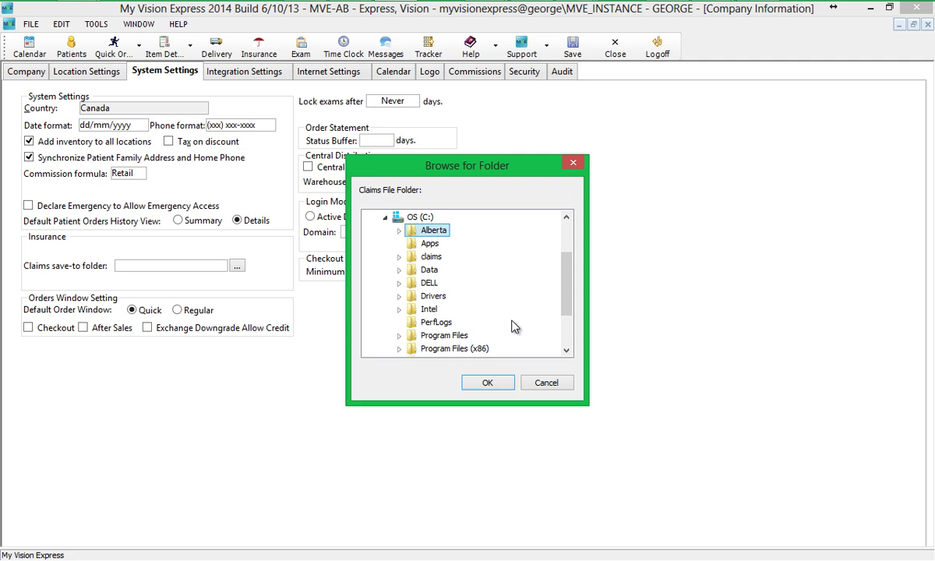
{"action": "left_click", "coordinate": [488, 383]}
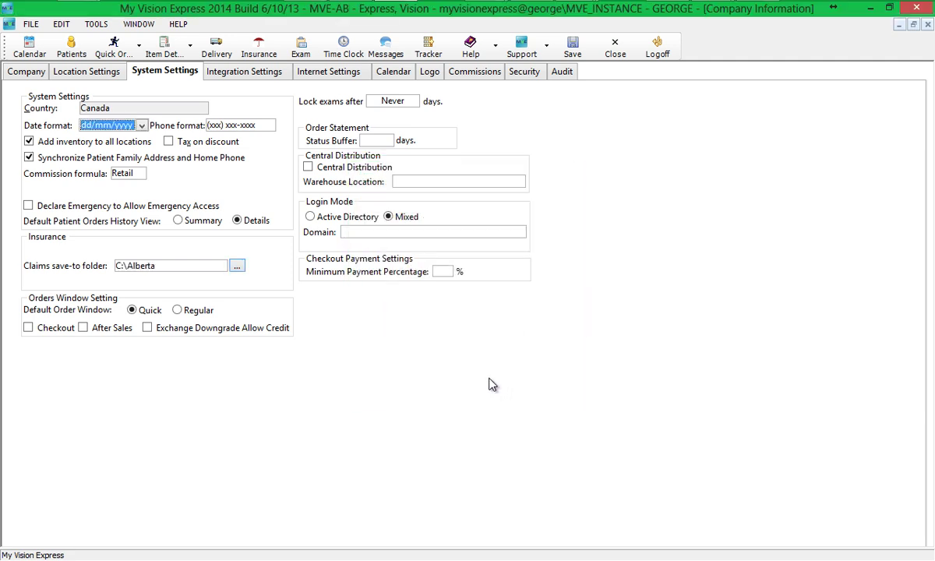
{"action": "left_click", "coordinate": [575, 51]}
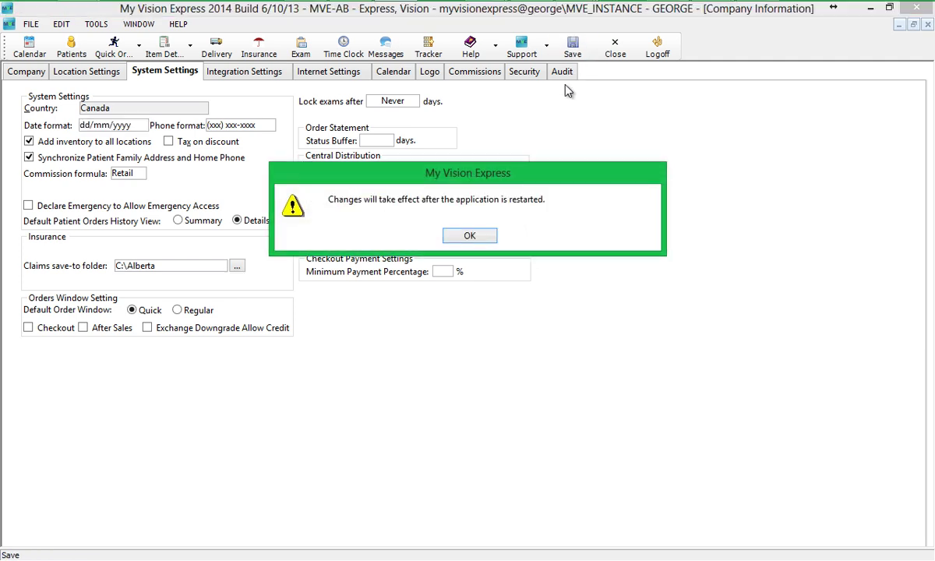
{"action": "left_click", "coordinate": [471, 234]}
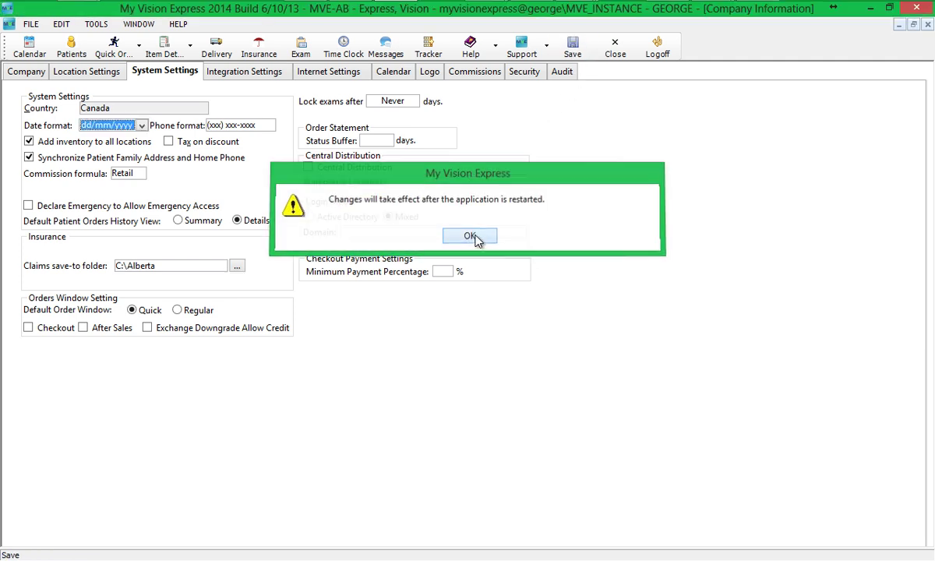
{"action": "left_click", "coordinate": [615, 47]}
- Open the in-house Physician/Resource setup and maximize its window to view the physician's details
{"action": "left_click", "coordinate": [18, 28]}
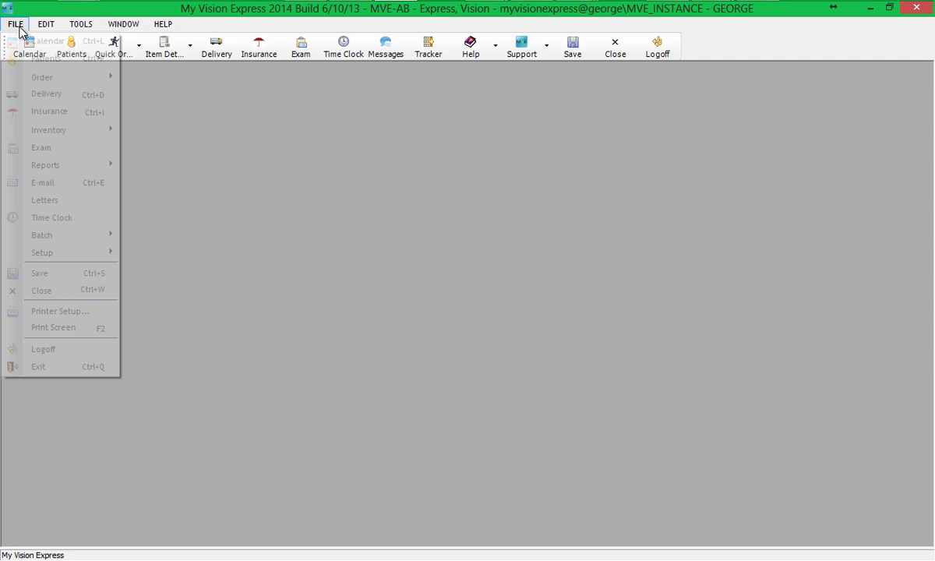
{"action": "mouse_move", "coordinate": [76, 254]}
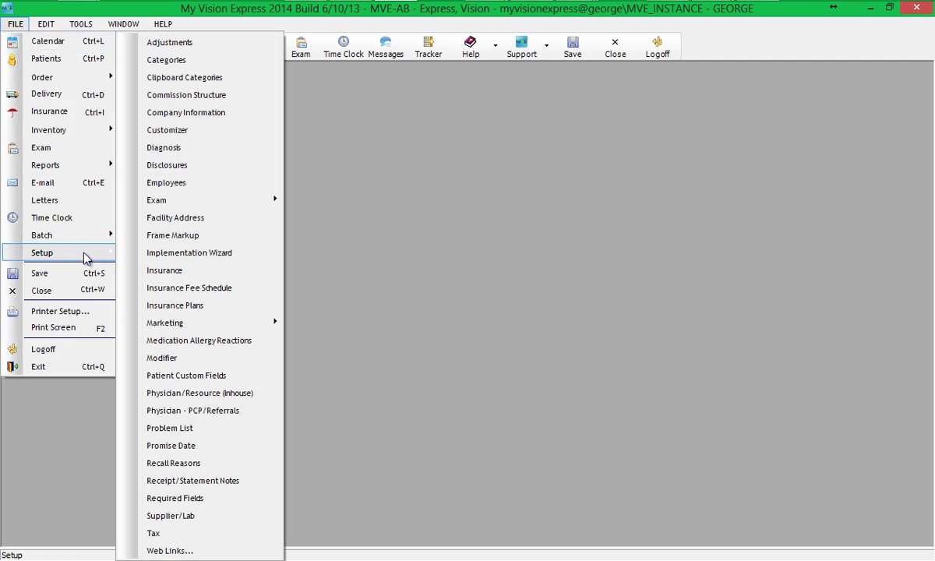
{"action": "left_click", "coordinate": [191, 393]}
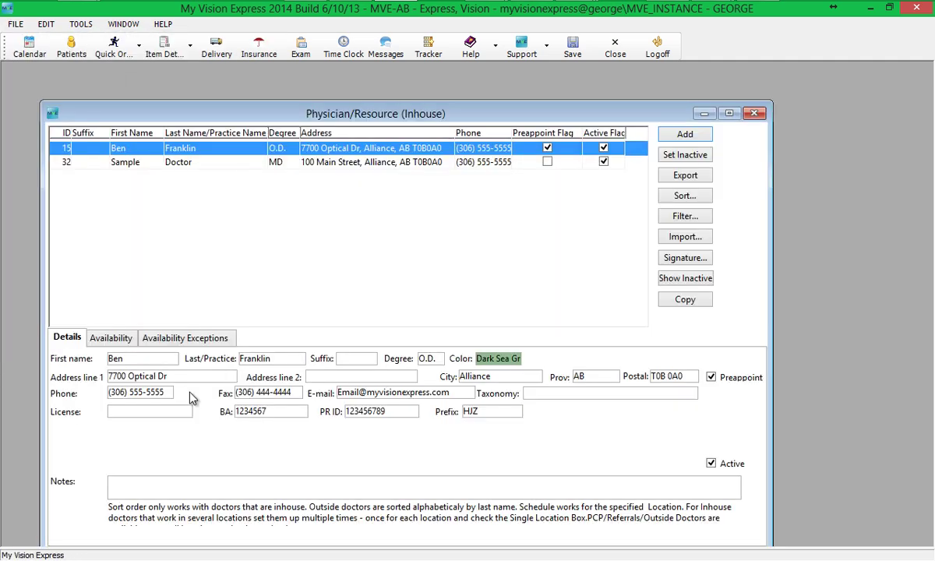
{"action": "double_click", "coordinate": [200, 114]}
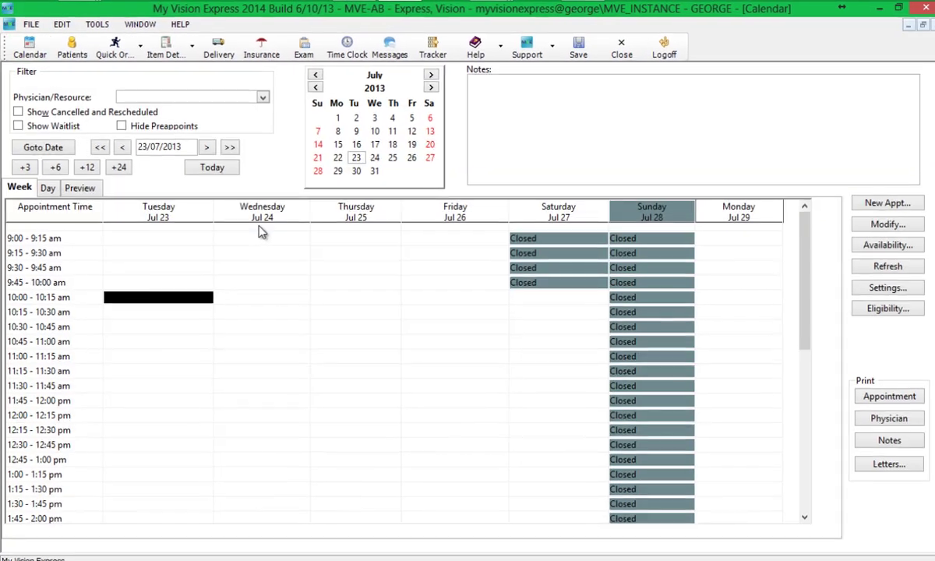
- Start a 10:00 AM appointment on Tuesday, July 23 with a new patient record, entering the patient's name and street address
{"action": "key", "text": "Return"}
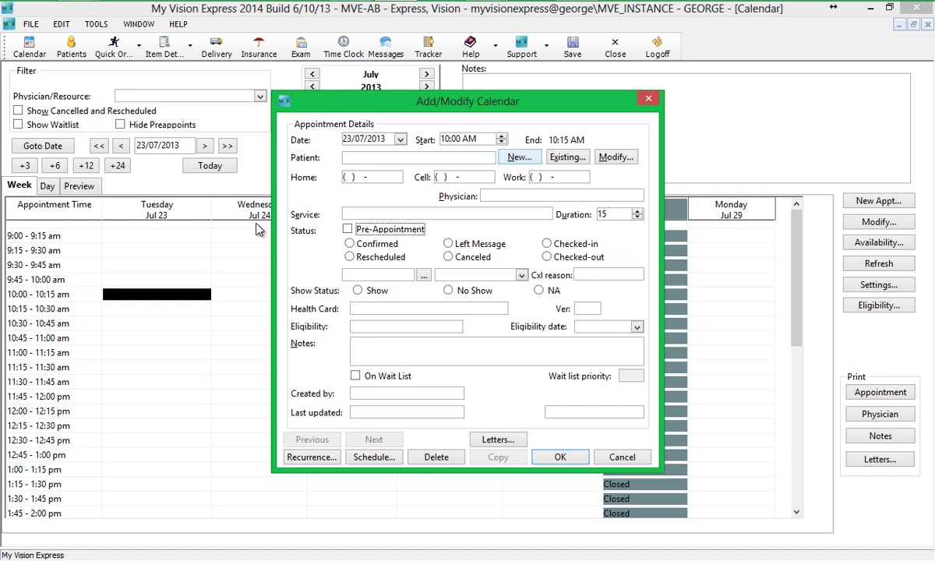
{"action": "key", "text": "alt+n"}
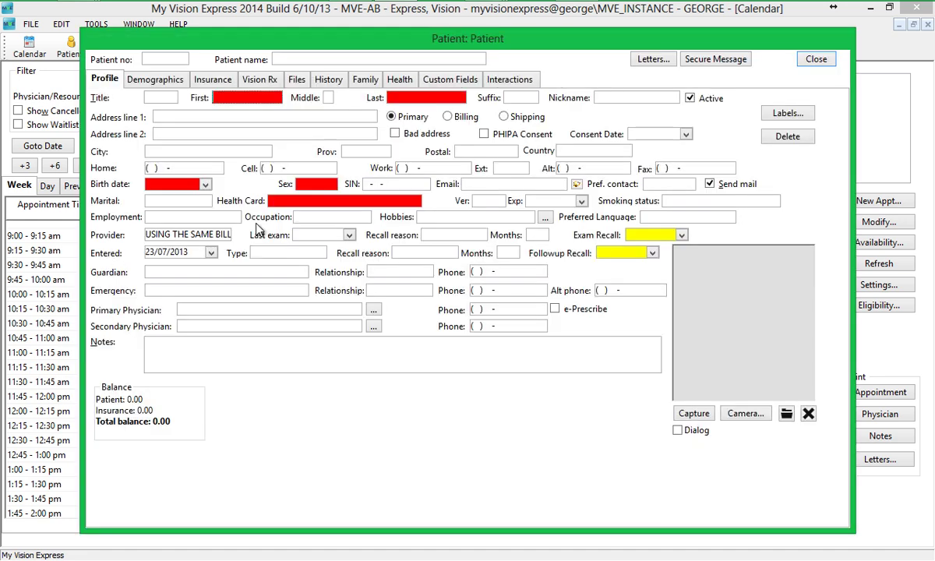
{"action": "key", "text": "Tab"}
{"action": "type", "text": "Patient"}
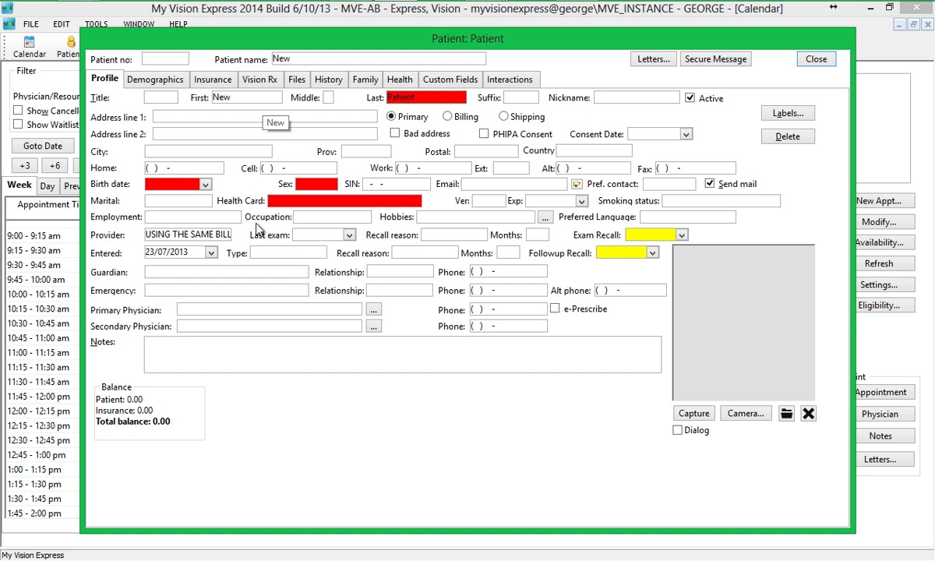
{"action": "key", "text": "Tab"}
{"action": "type", "text": "123 Test St."}
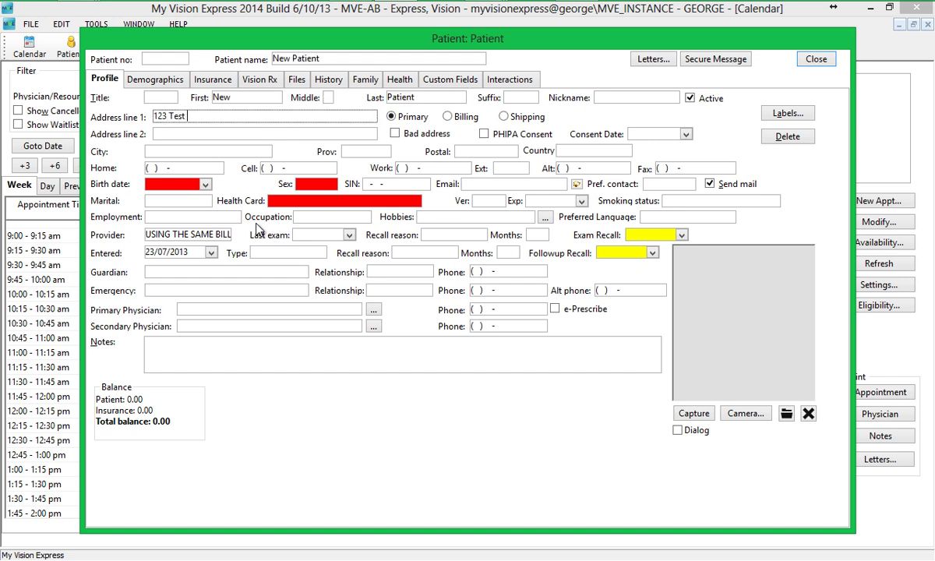
- Enter the new patient's home phone number and postal code
{"action": "key", "text": "Tab"}
{"action": "key", "text": "Tab"}
{"action": "key", "text": "Tab"}
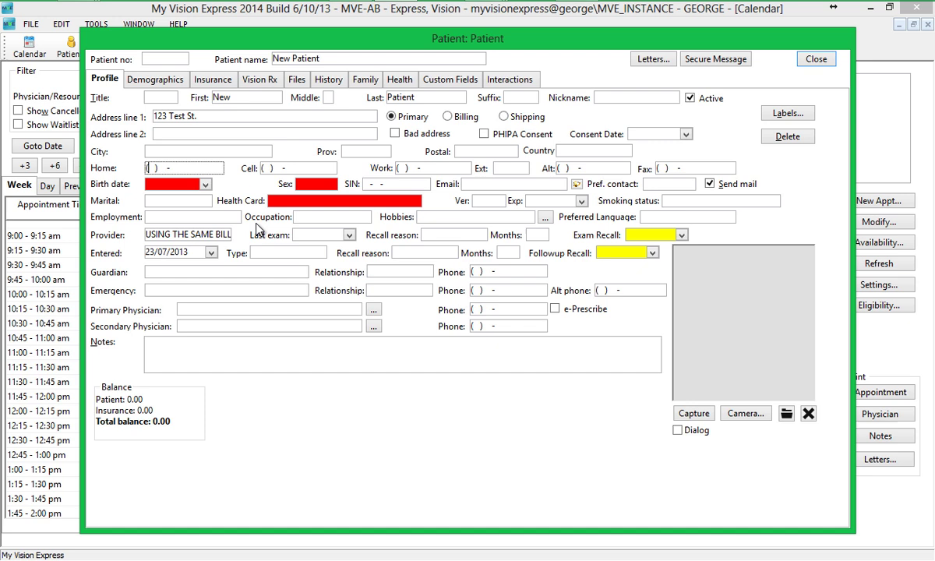
{"action": "type", "text": "403) 555-5555"}
{"action": "key", "text": "shift+Tab"}
{"action": "key", "text": "shift+Tab"}
{"action": "type", "text": "T0B1N0"}
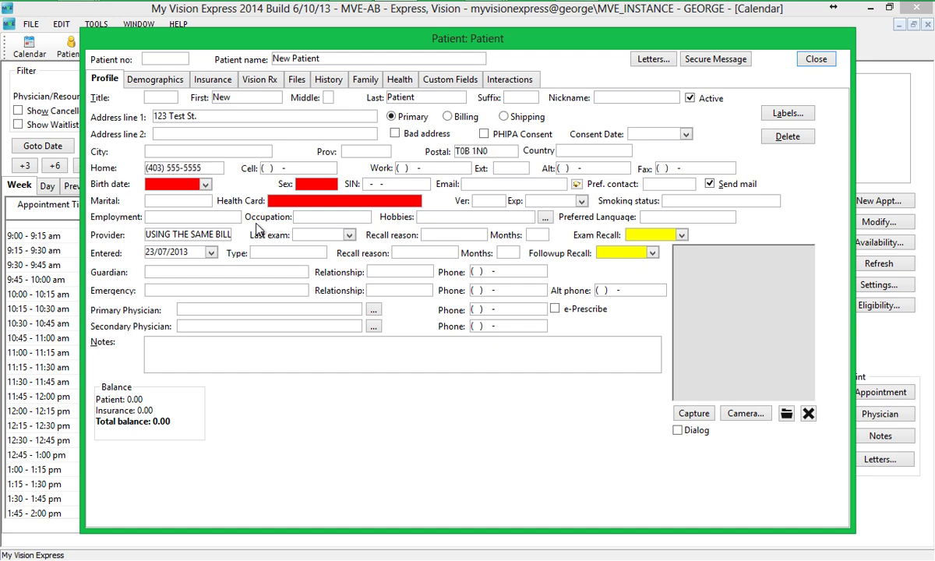
- Enter the patient's health card number, set the sex to Female, fill in the birth date, and save the patient record
{"action": "type", "text": "123456789"}
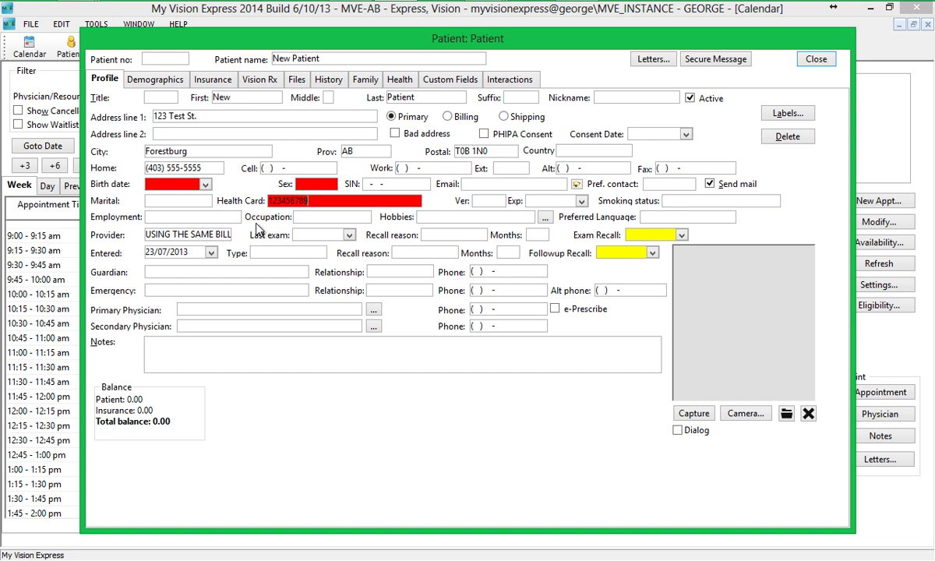
{"action": "key", "text": "shift+Tab"}
{"action": "key", "text": "alt+Down"}
{"action": "key", "text": "Return"}
{"action": "key", "text": "shift+Tab"}
{"action": "key", "text": "alt+Down"}
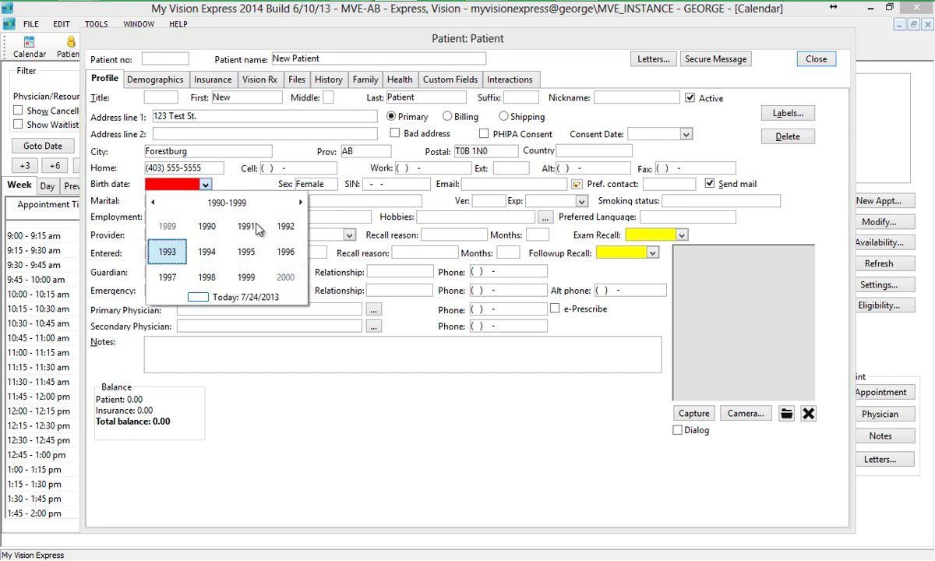
{"action": "key", "text": "Return"}
{"action": "key", "text": "Escape"}
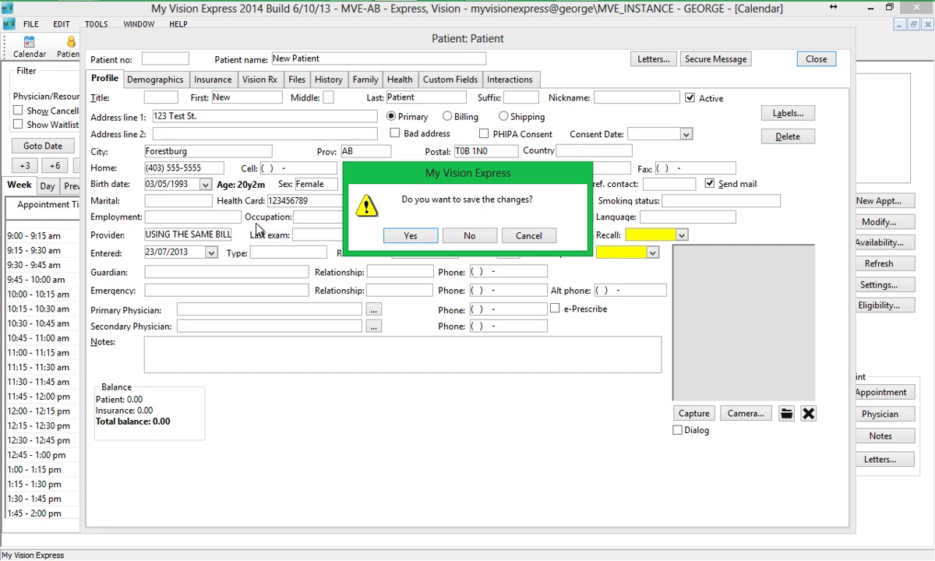
{"action": "key", "text": "Return"}
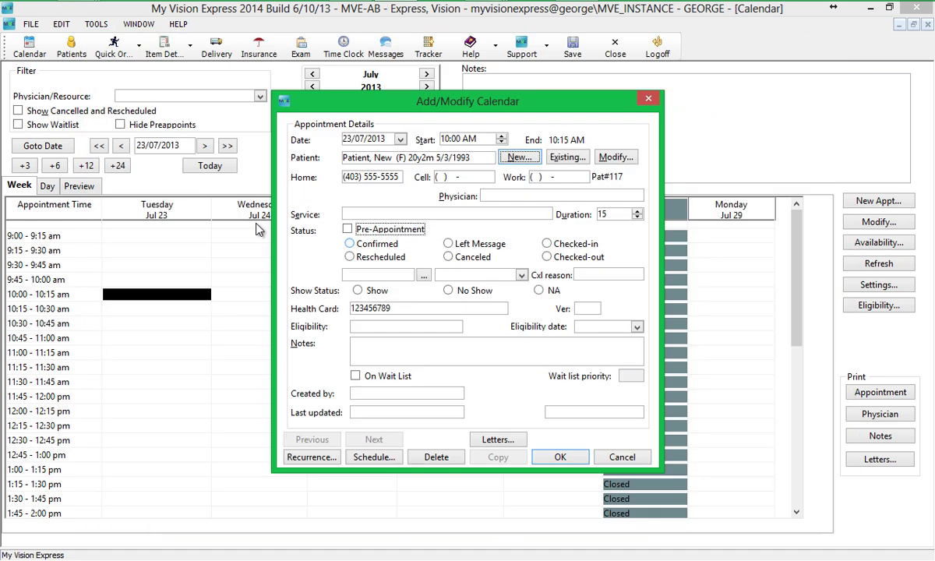
- Assign the O.D. physician and the service "B900 - initial visit" to the 10:00 AM appointment and save it
{"action": "key", "text": "shift+Tab"}
{"action": "key", "text": "alt+Down"}
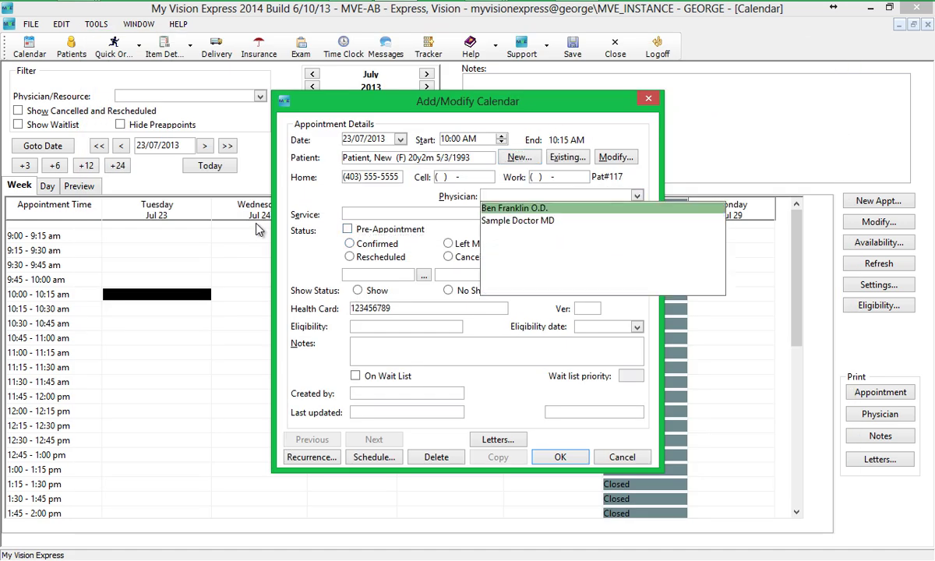
{"action": "key", "text": "Return"}
{"action": "key", "text": "Tab"}
{"action": "key", "text": "alt+Down"}
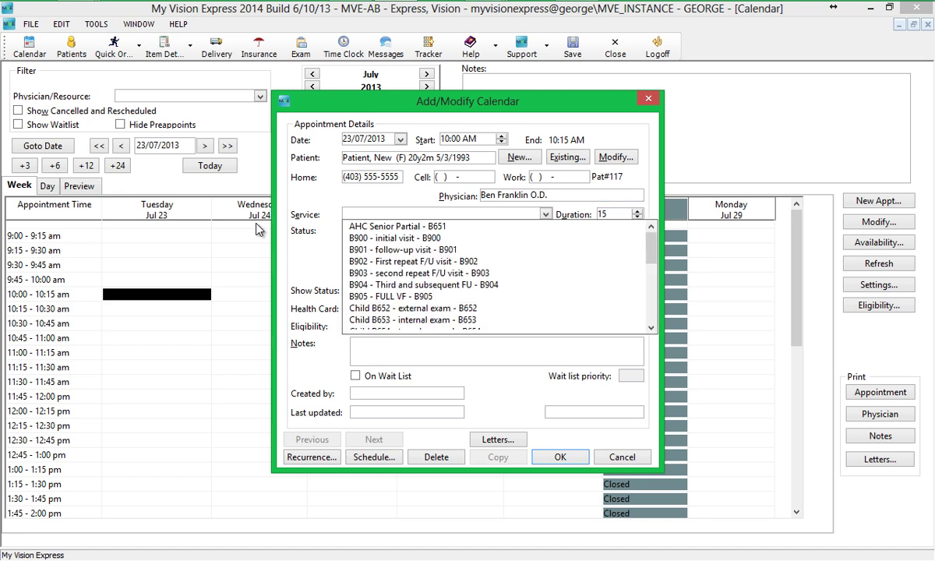
{"action": "key", "text": "Down"}
{"action": "key", "text": "Return"}
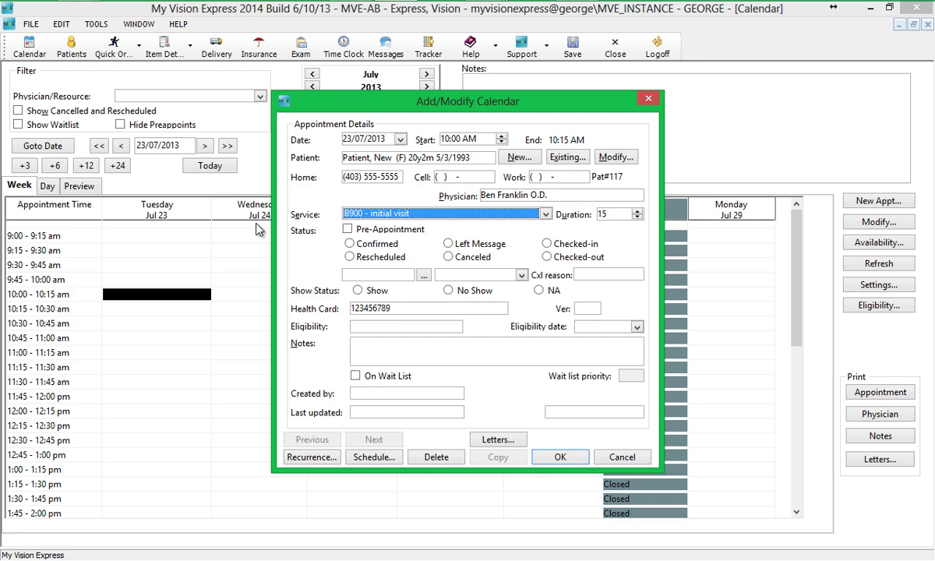
{"action": "key", "text": "Return"}
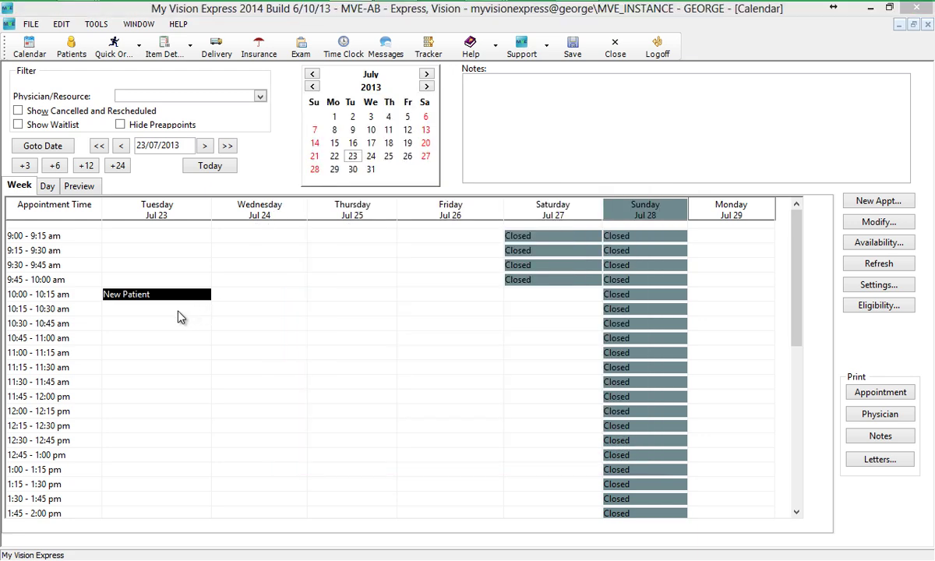
- Start a 10:15 AM appointment on Tuesday, July 23 for an existing patient found by the beginning of the last name
{"action": "double_click", "coordinate": [178, 317]}
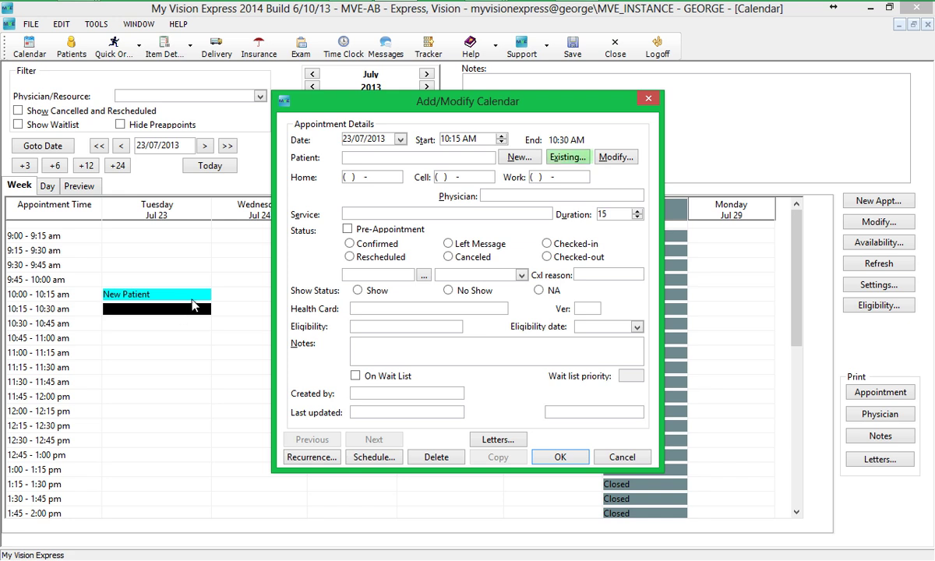
{"action": "left_click", "coordinate": [562, 158]}
{"action": "type", "text": "dar"}
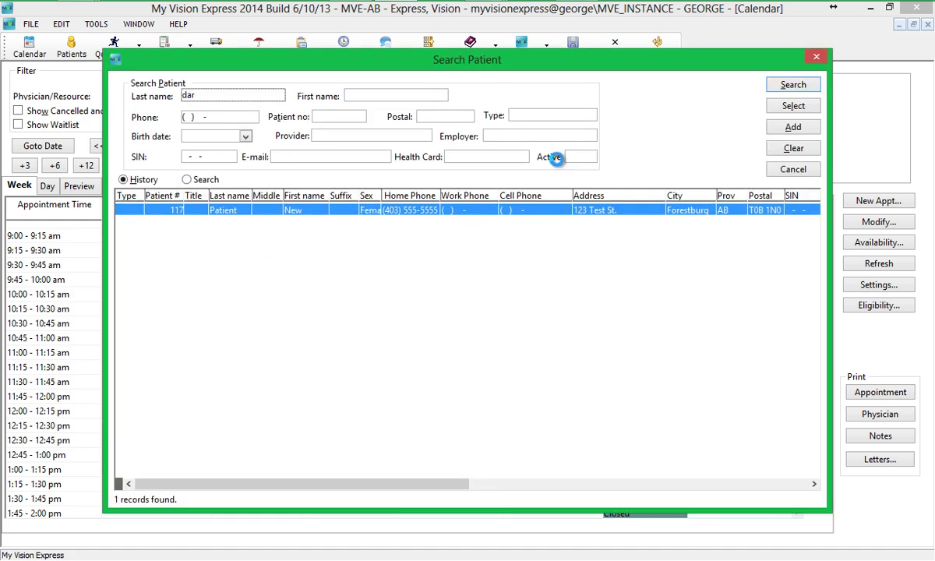
{"action": "key", "text": "Return"}
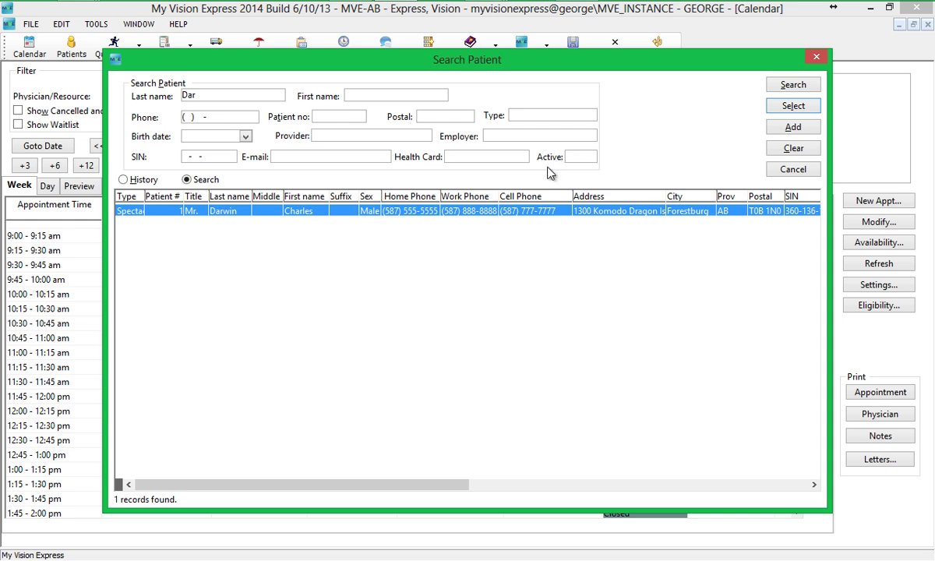
{"action": "double_click", "coordinate": [520, 210]}
- Assign the O.D. physician to the existing patient's 10:15 AM appointment
{"action": "left_click", "coordinate": [536, 196]}
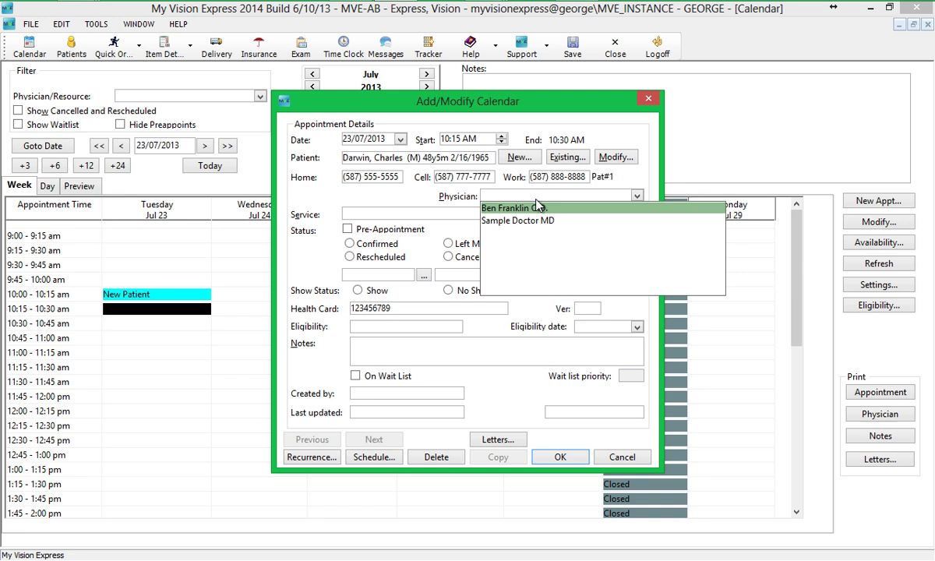
{"action": "left_click", "coordinate": [536, 208]}
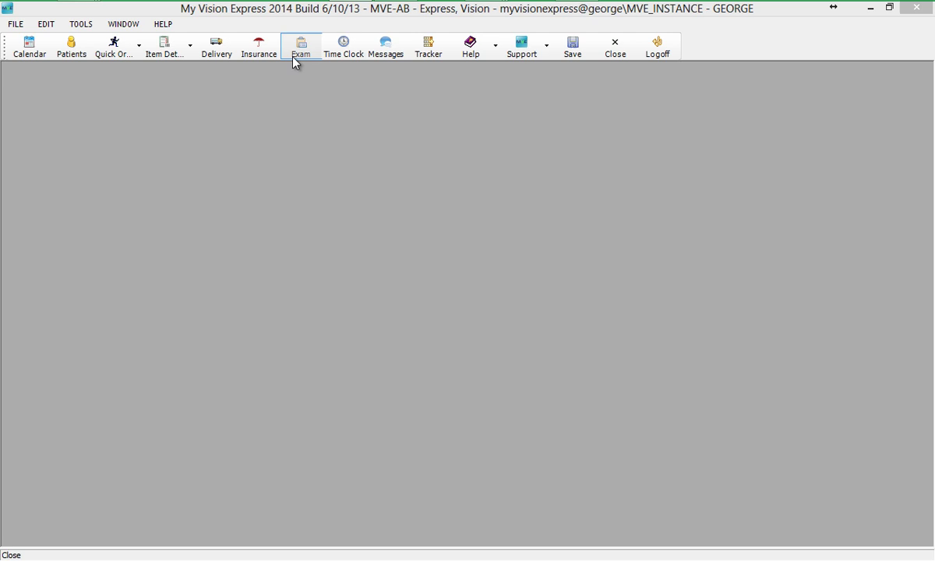
- Start an exam without a template for the new patient from the 10:00 AM entry in the day's appointments
{"action": "left_click", "coordinate": [297, 49]}
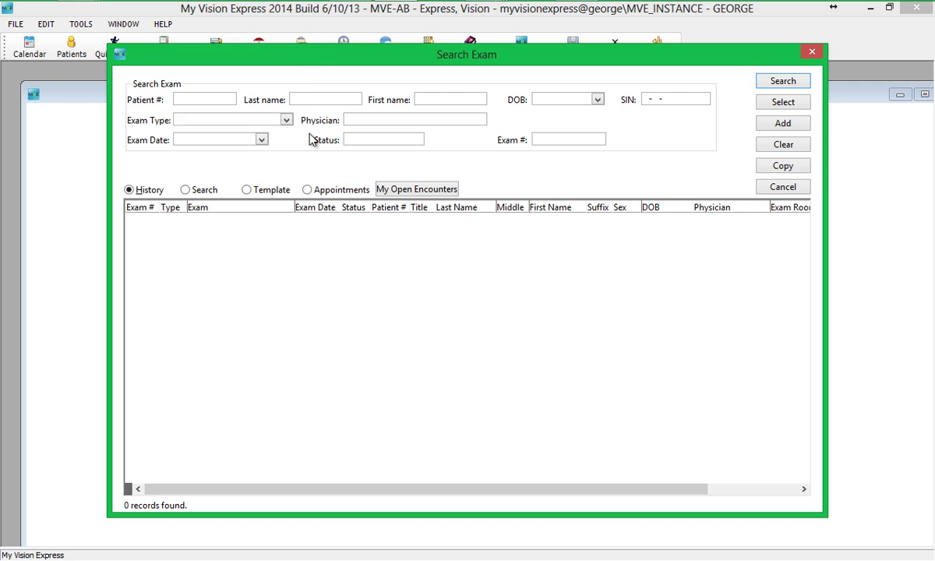
{"action": "left_click", "coordinate": [308, 192]}
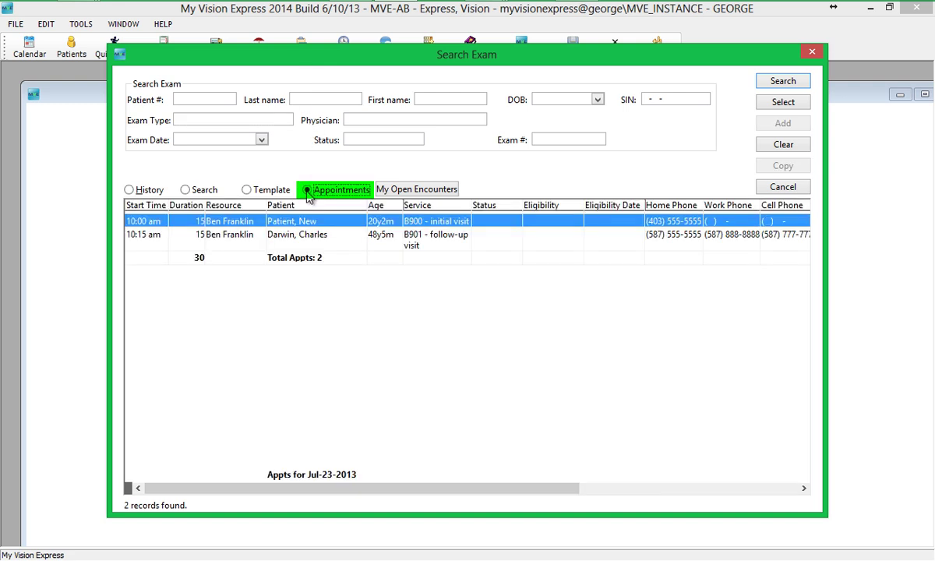
{"action": "double_click", "coordinate": [355, 222]}
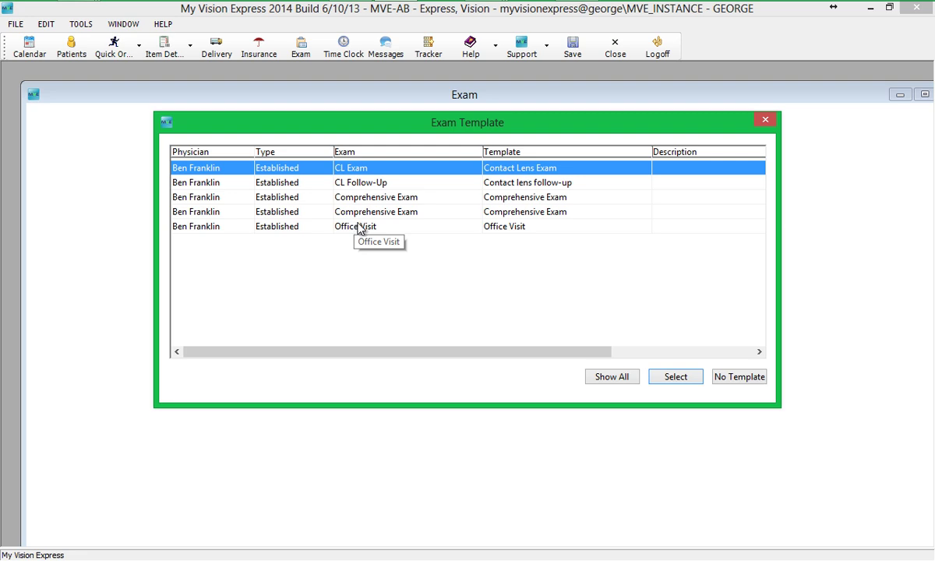
{"action": "left_click", "coordinate": [741, 377]}
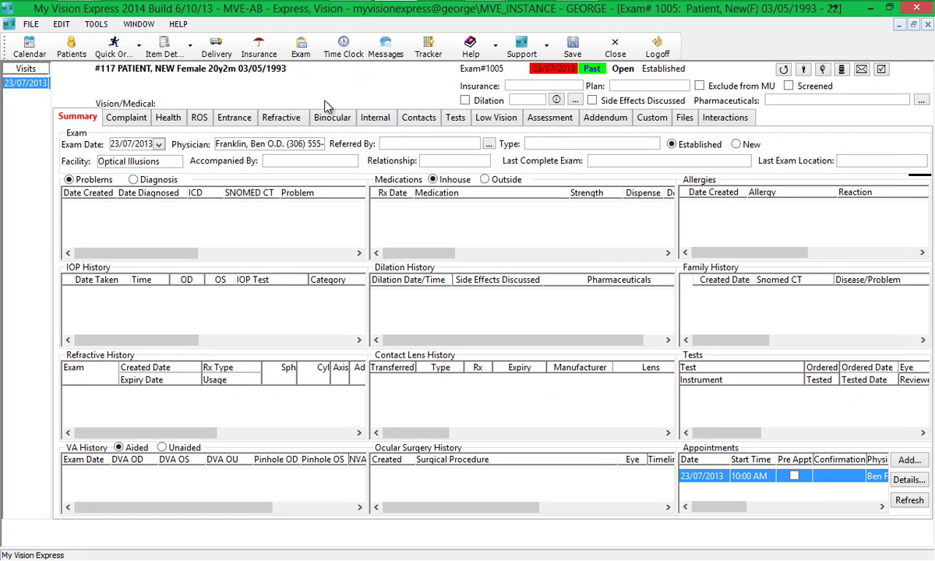
- Record the diagnosis "365.05 - Open angle with borderline findings, high risk" in the exam's assessment
{"action": "double_click", "coordinate": [305, 94]}
{"action": "left_click", "coordinate": [546, 118]}
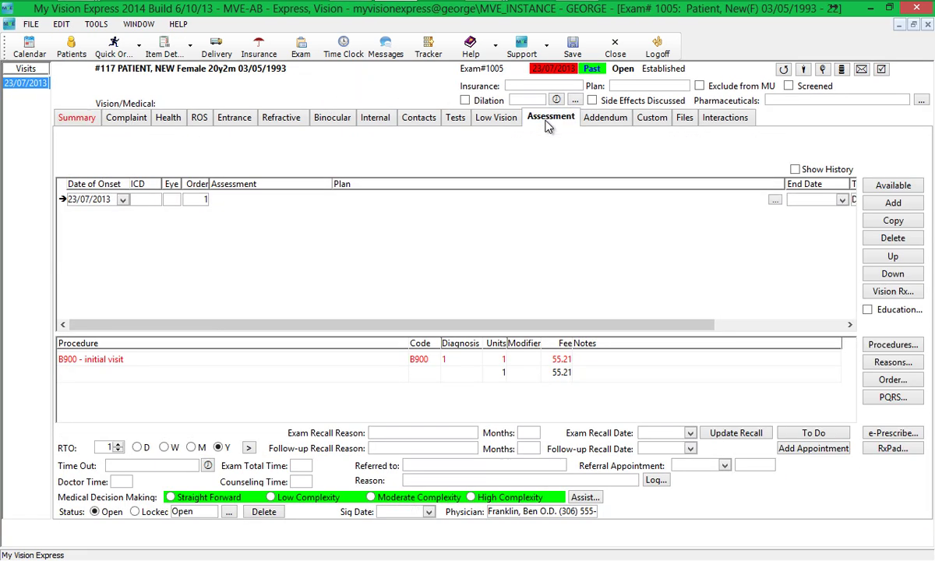
{"action": "left_click", "coordinate": [155, 201]}
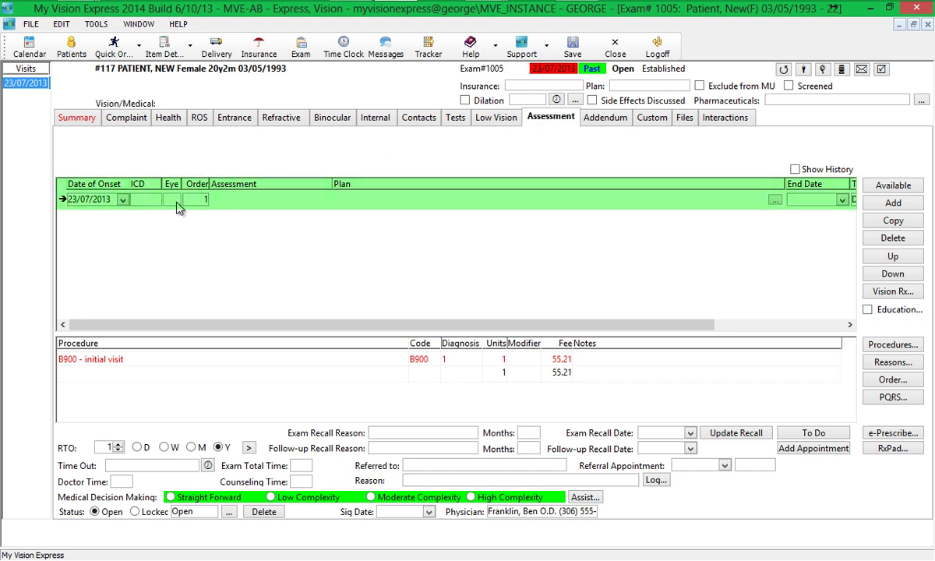
{"action": "left_click", "coordinate": [156, 204]}
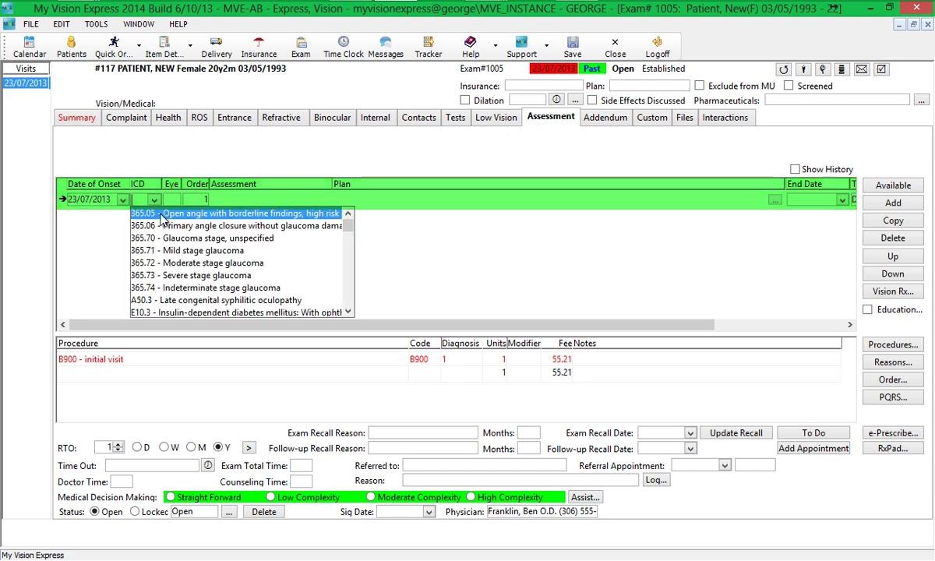
{"action": "left_click", "coordinate": [160, 211]}
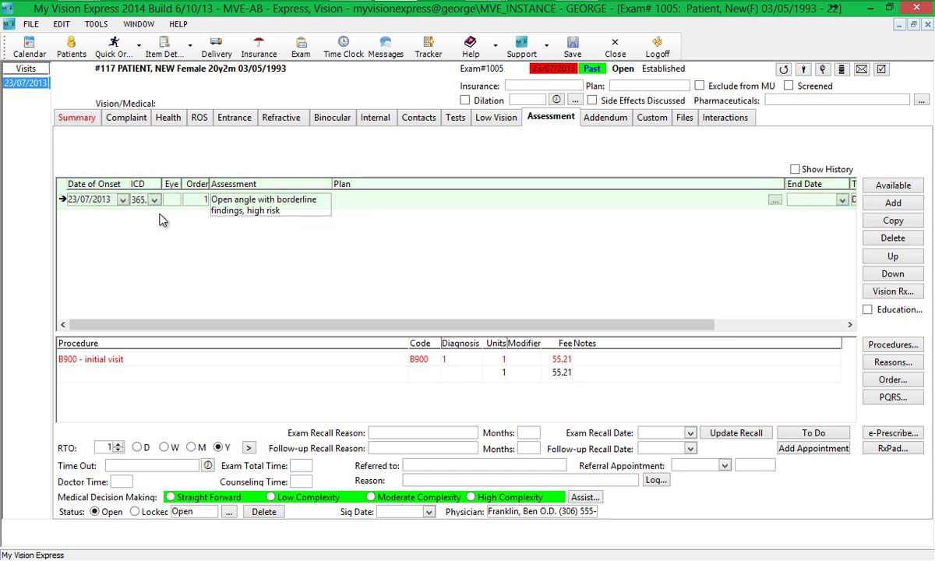
- Choose the modifier "BOTH - BOTH RIGHT AND LEFT" for the B900 - initial visit procedure and close the procedure window
{"action": "double_click", "coordinate": [468, 363]}
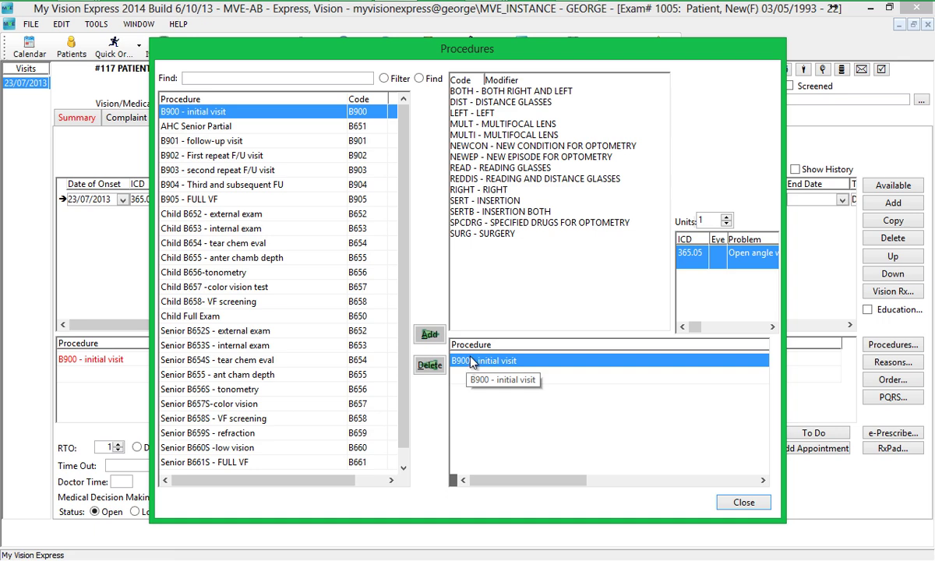
{"action": "left_click", "coordinate": [516, 91]}
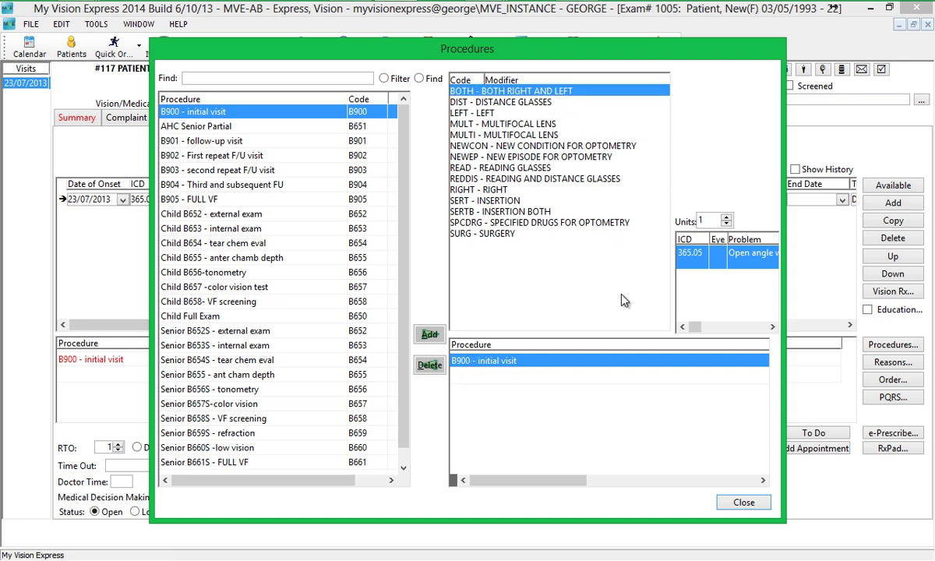
{"action": "left_click", "coordinate": [742, 502]}
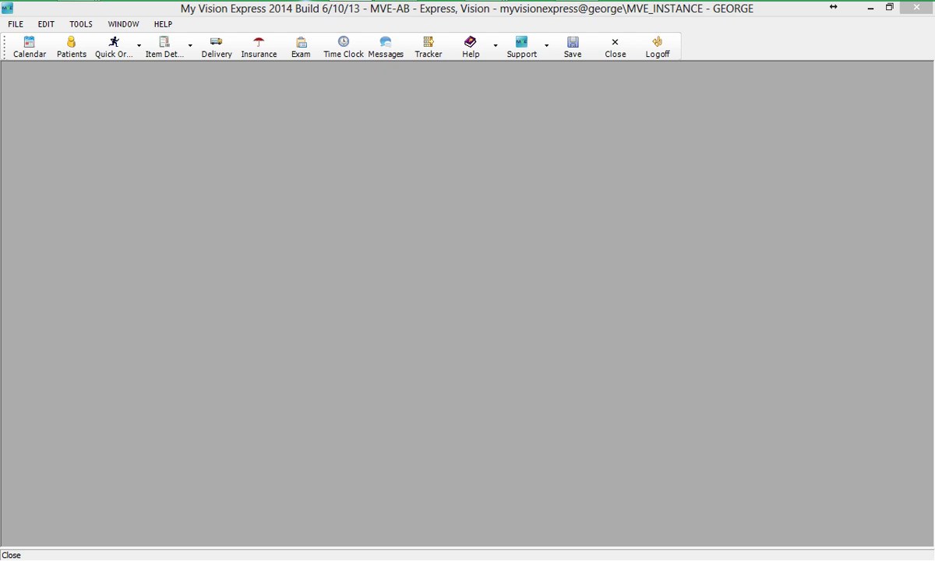
- Start a quick order and load the existing patient found by last name
{"action": "left_click", "coordinate": [114, 48]}
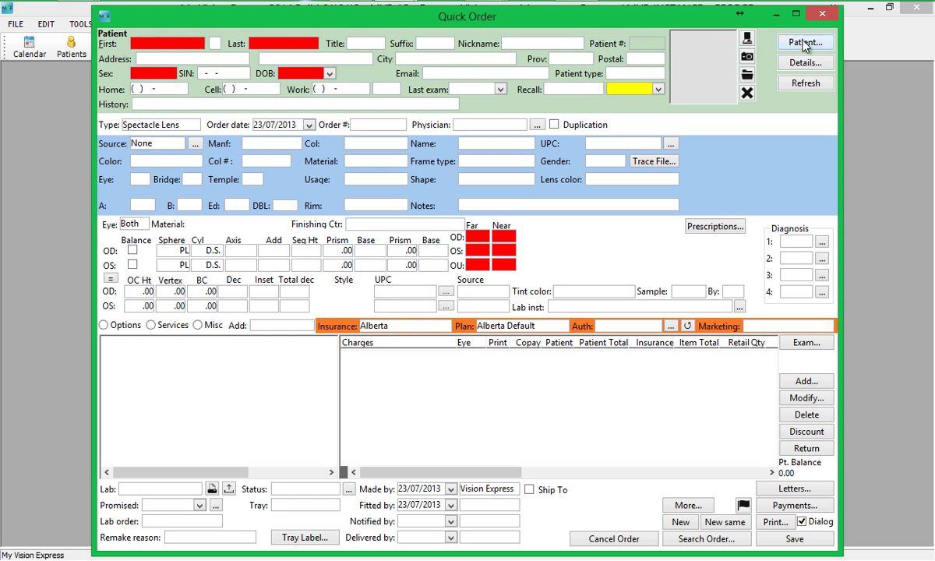
{"action": "left_click", "coordinate": [805, 43]}
{"action": "type", "text": "lima"}
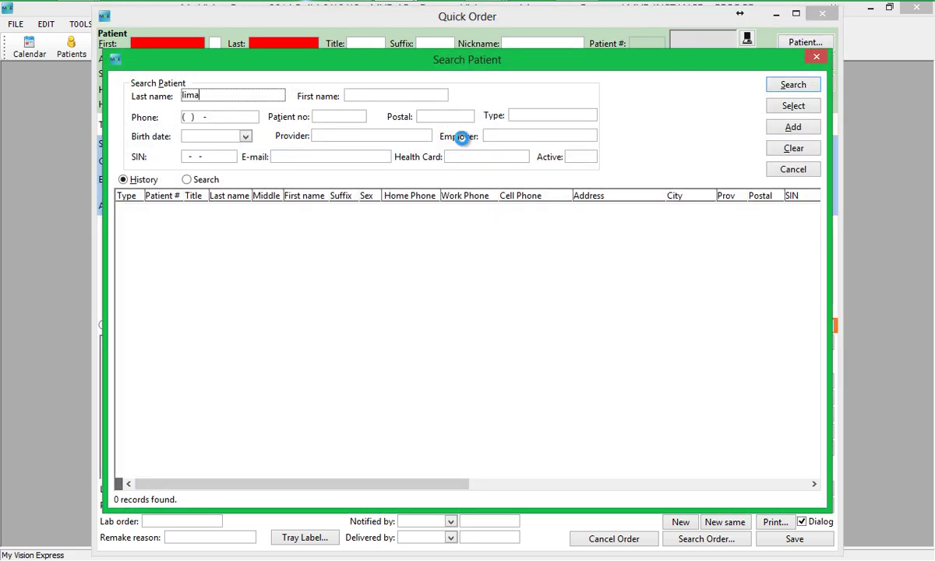
{"action": "key", "text": "Return"}
{"action": "key", "text": "Return"}
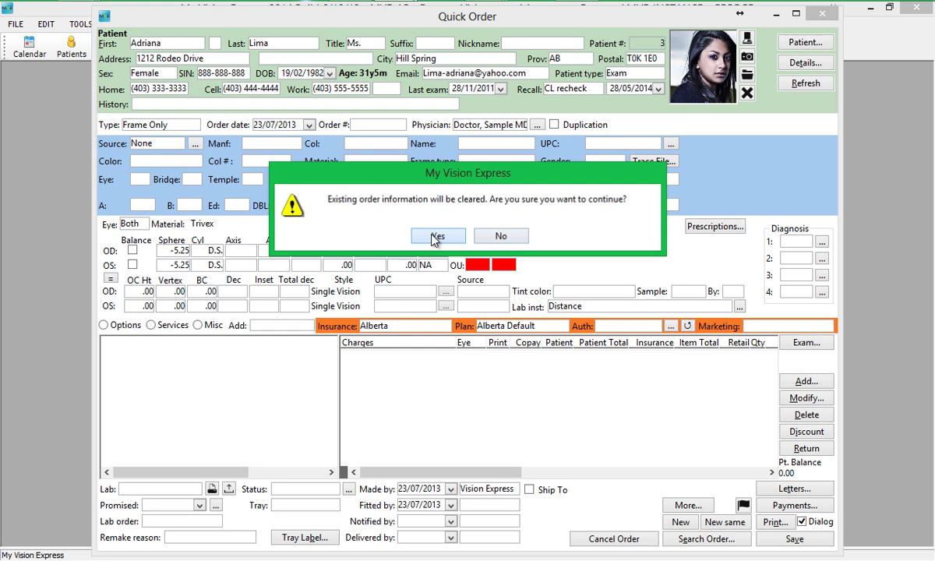
- Add the Oakley Sun Gascan frame to the Frame Only order and import the B904 charge and diagnosis from the 23/07/2013 exam
{"action": "left_click", "coordinate": [436, 236]}
{"action": "left_click", "coordinate": [356, 85]}
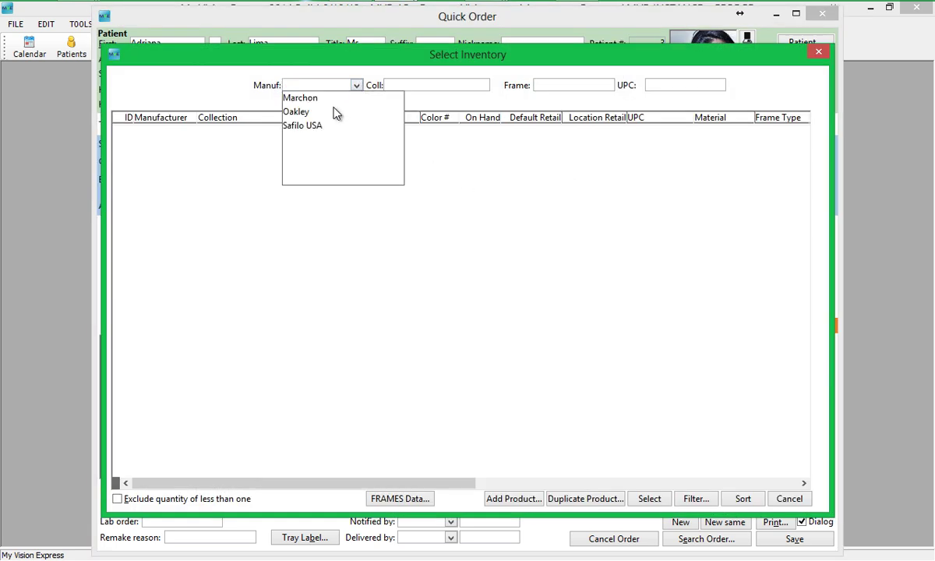
{"action": "left_click", "coordinate": [296, 111]}
{"action": "double_click", "coordinate": [506, 127]}
{"action": "left_click", "coordinate": [502, 305]}
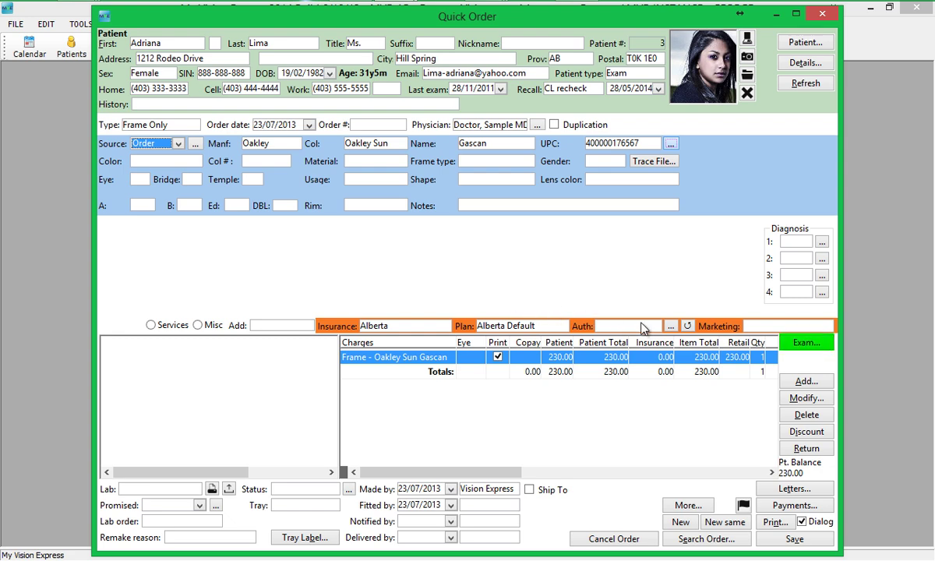
{"action": "left_click", "coordinate": [802, 344]}
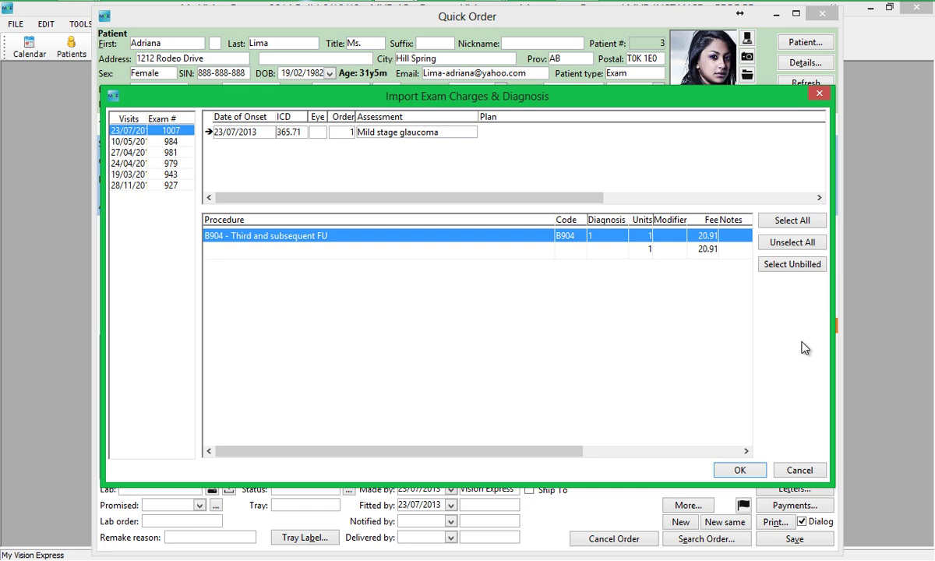
{"action": "left_click", "coordinate": [738, 470]}
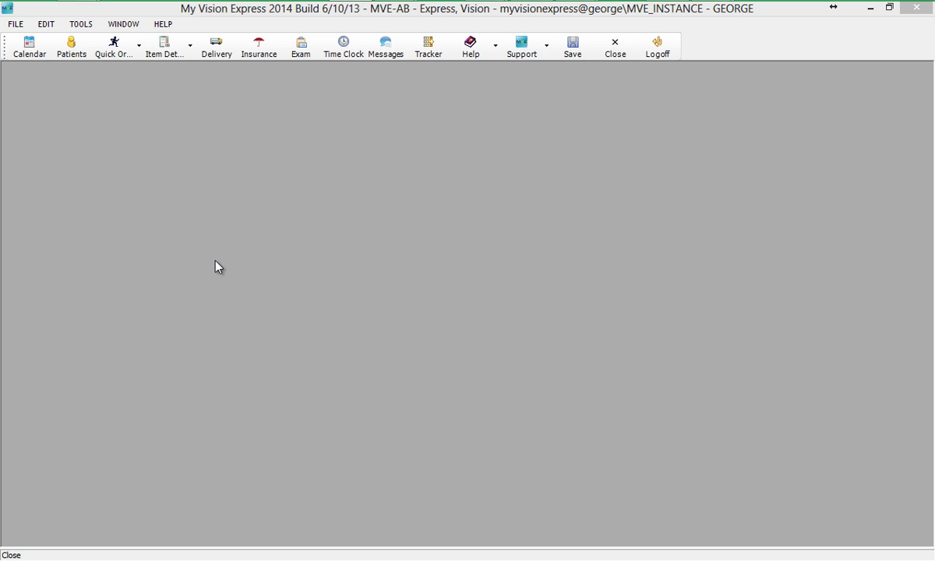
- Create the Alberta claims for the O.D. physician in the batch claim submission
{"action": "left_click", "coordinate": [15, 24]}
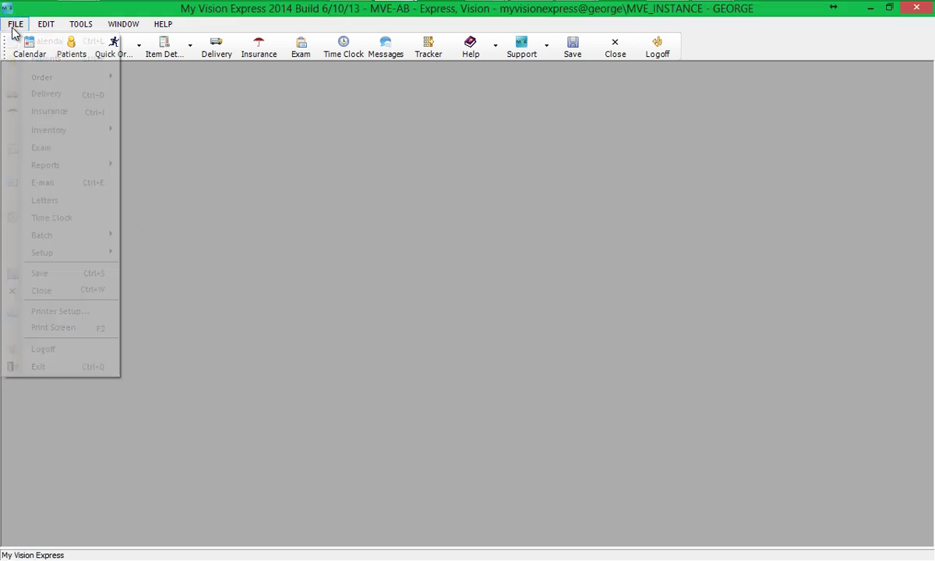
{"action": "mouse_move", "coordinate": [58, 236]}
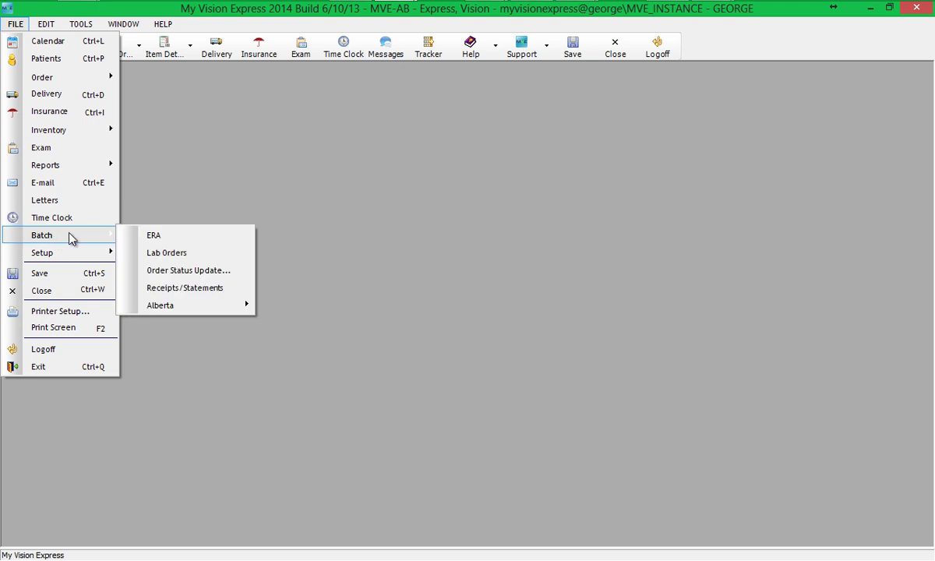
{"action": "mouse_move", "coordinate": [187, 311]}
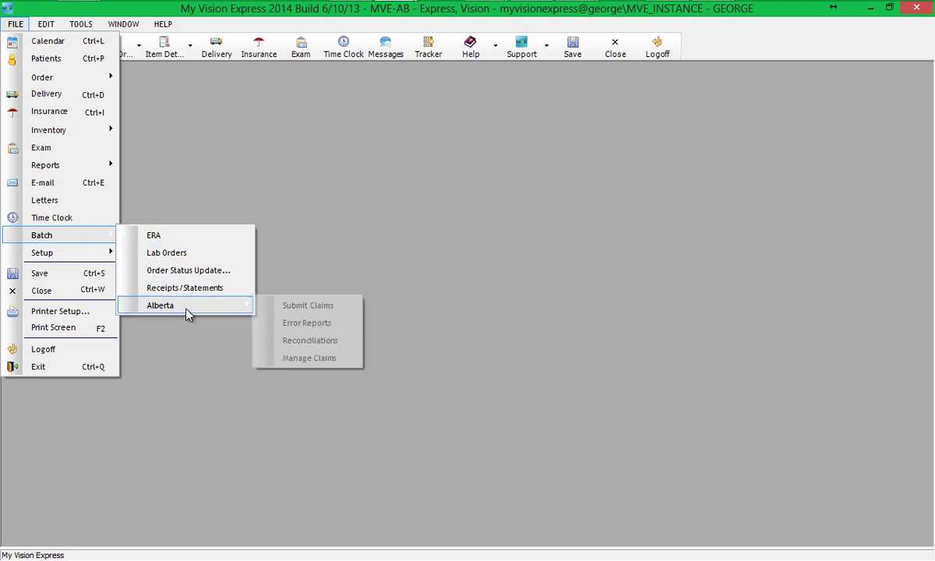
{"action": "left_click", "coordinate": [307, 305]}
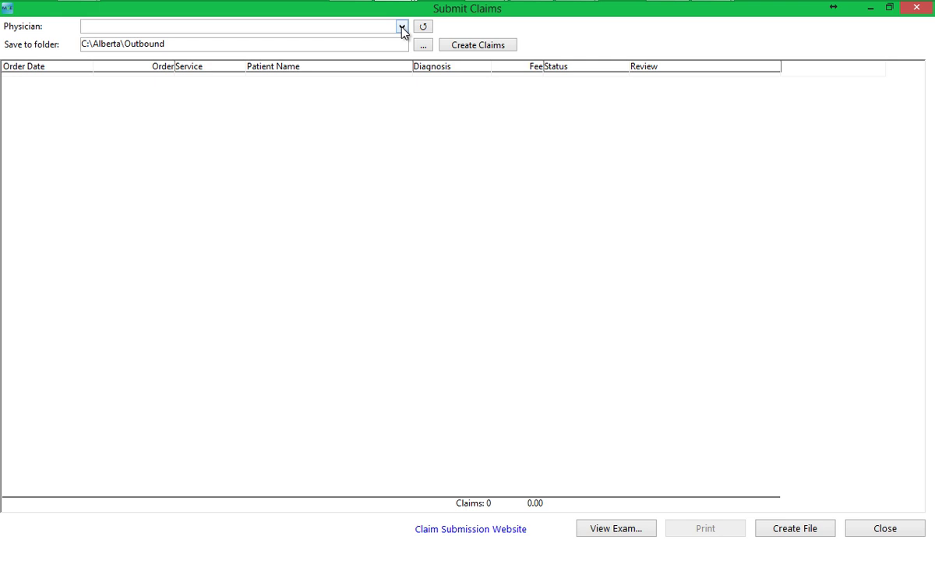
{"action": "left_click", "coordinate": [402, 27]}
{"action": "left_click", "coordinate": [398, 47]}
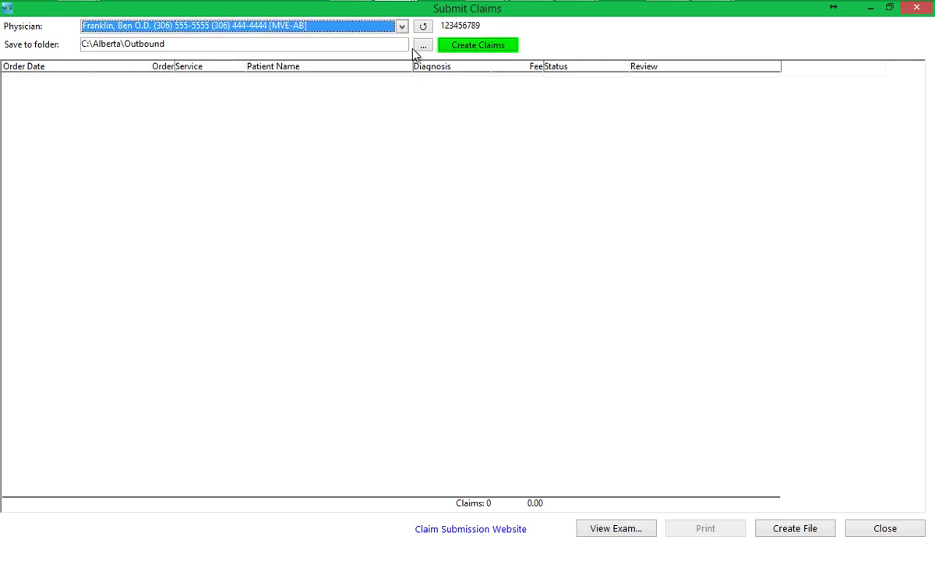
{"action": "left_click", "coordinate": [454, 46]}
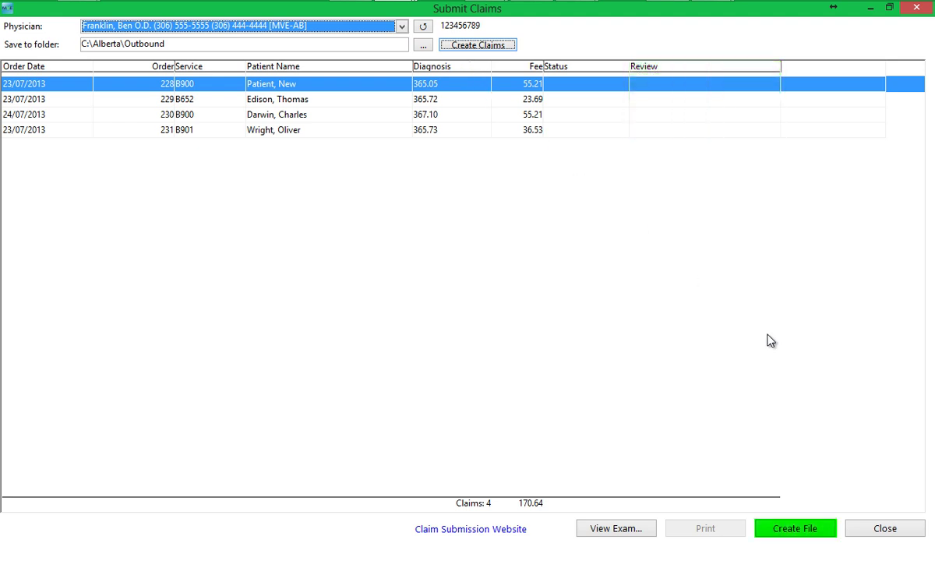
- Create the claim submission file in C:\Alberta\Outbound and print the submission report
{"action": "left_click", "coordinate": [808, 538]}
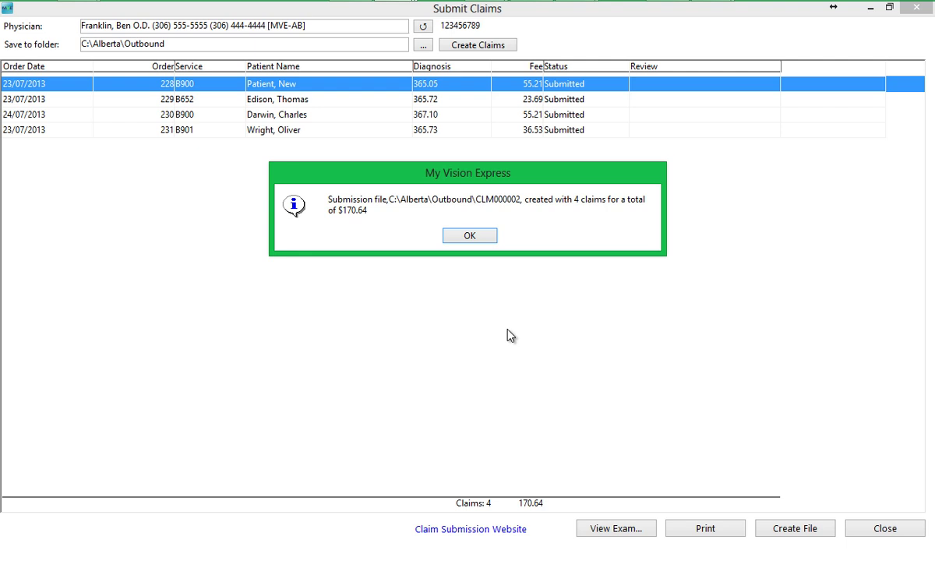
{"action": "left_click", "coordinate": [470, 235]}
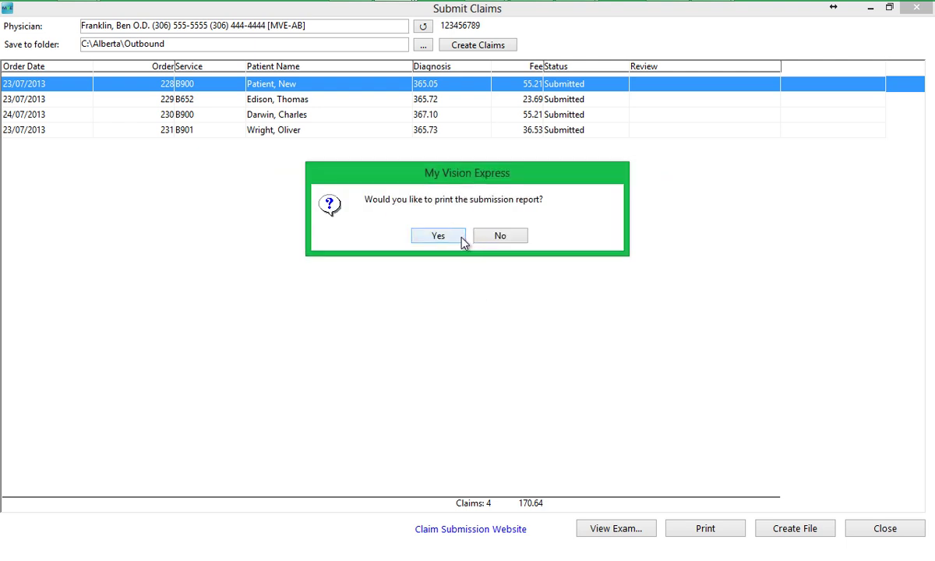
{"action": "left_click", "coordinate": [461, 240]}
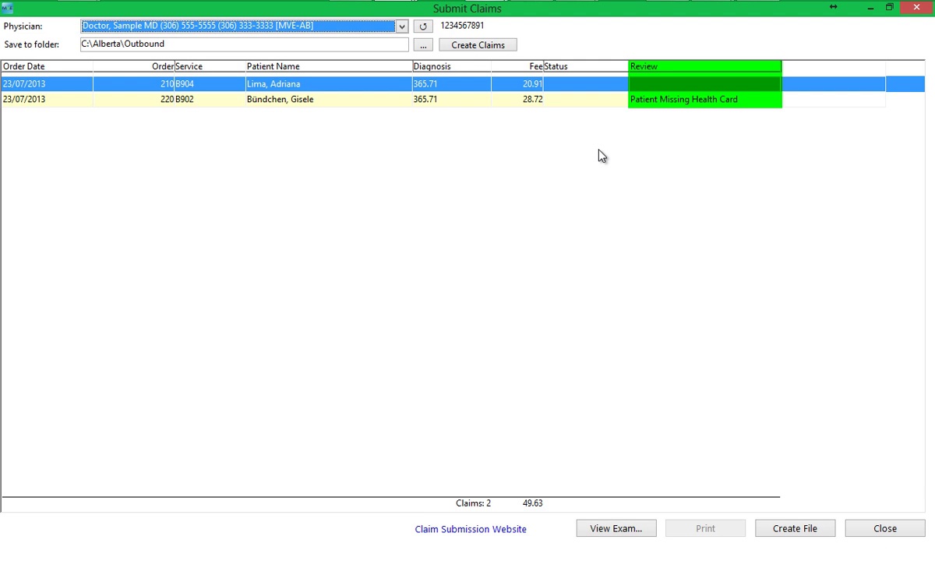
- Open the exam for the B902 claim flagged with a missing health card and bring up its patient record
{"action": "left_click", "coordinate": [643, 102]}
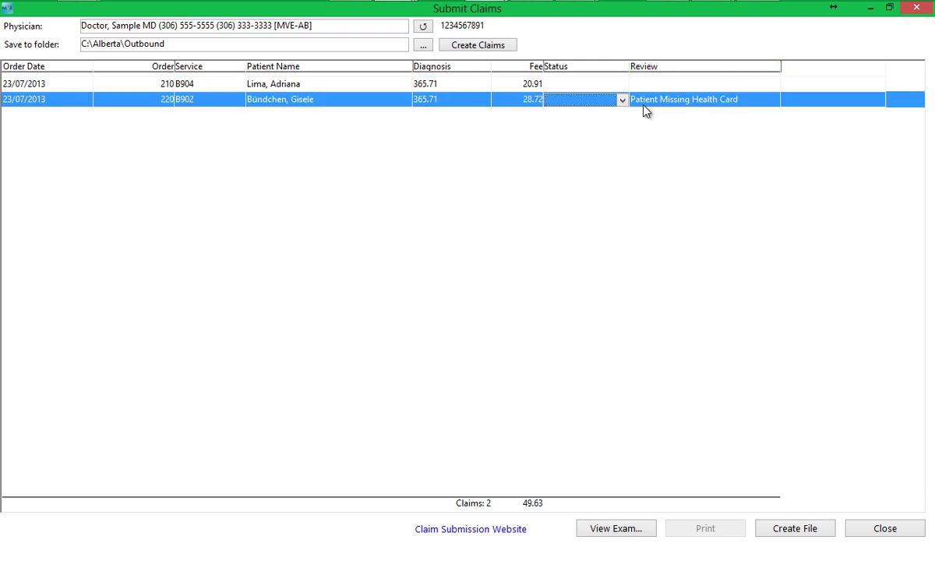
{"action": "double_click", "coordinate": [646, 109]}
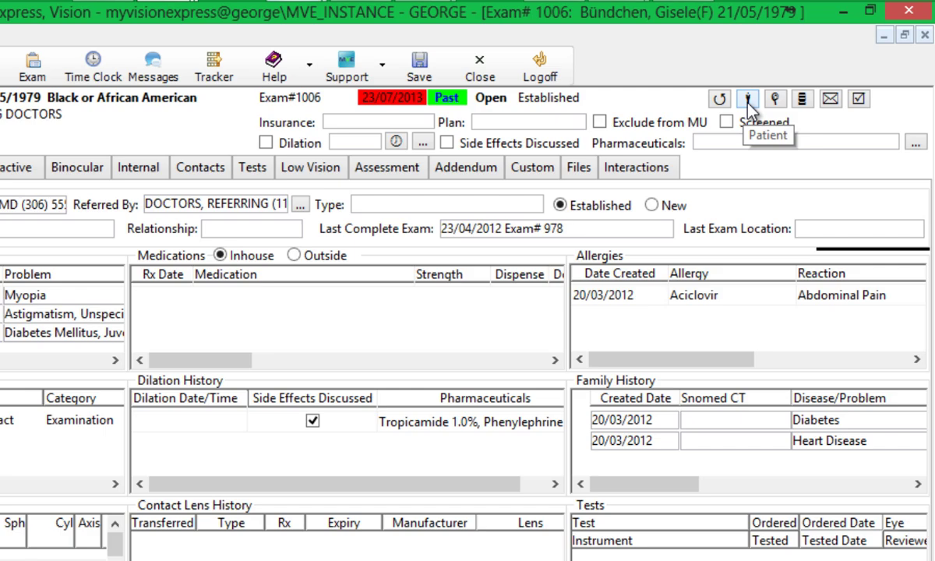
{"action": "left_click", "coordinate": [709, 120]}
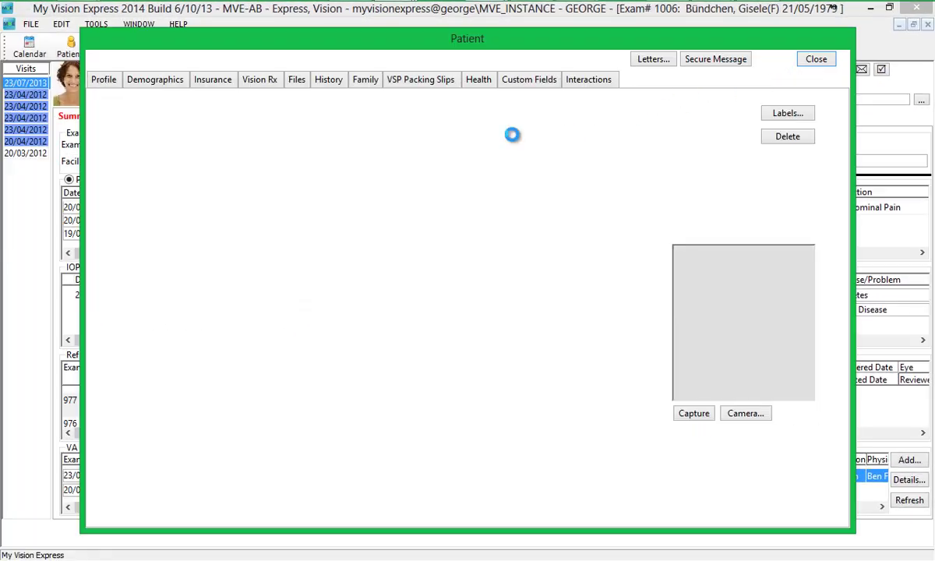
- Enter the patient's health card number in the profile and save the record
{"action": "left_click", "coordinate": [302, 205]}
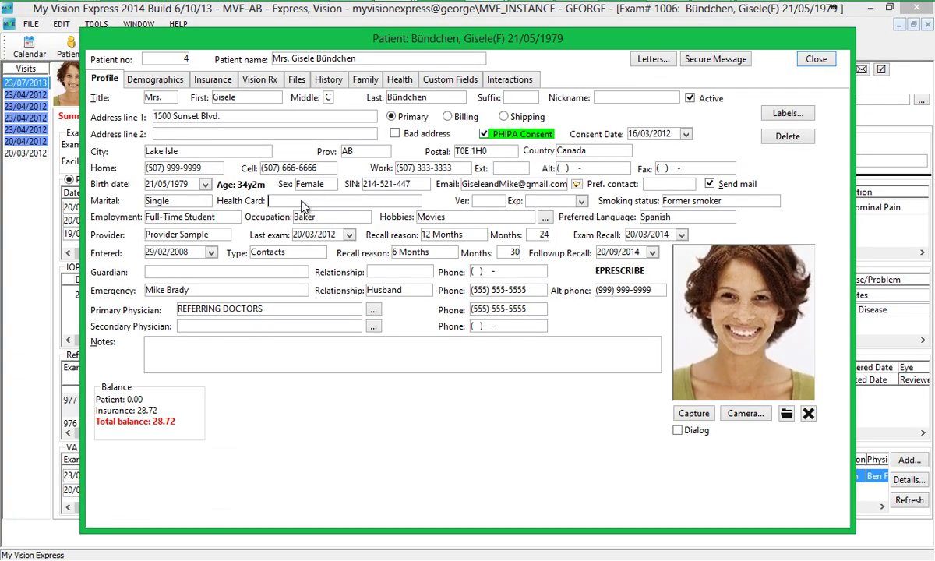
{"action": "type", "text": "123456789"}
{"action": "left_click", "coordinate": [811, 65]}
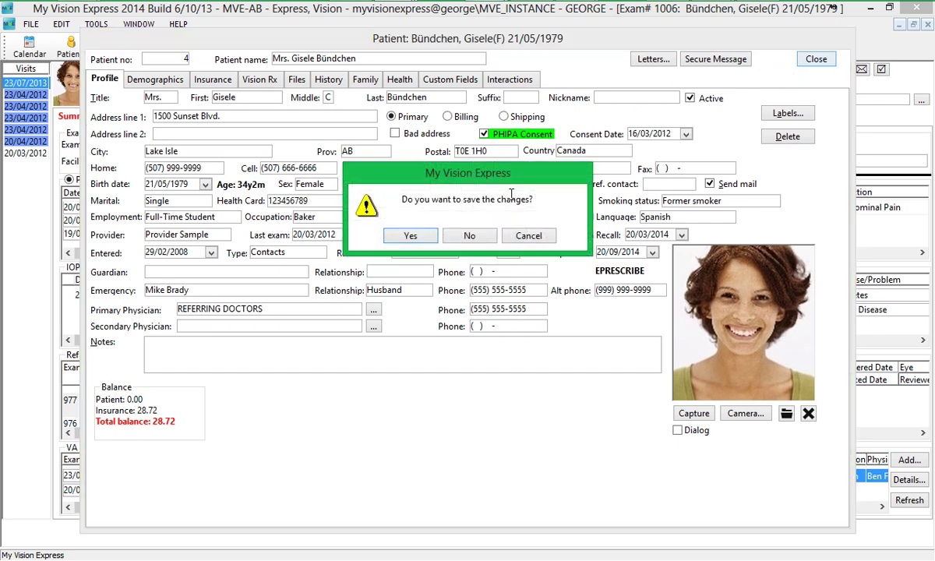
{"action": "left_click", "coordinate": [411, 236]}
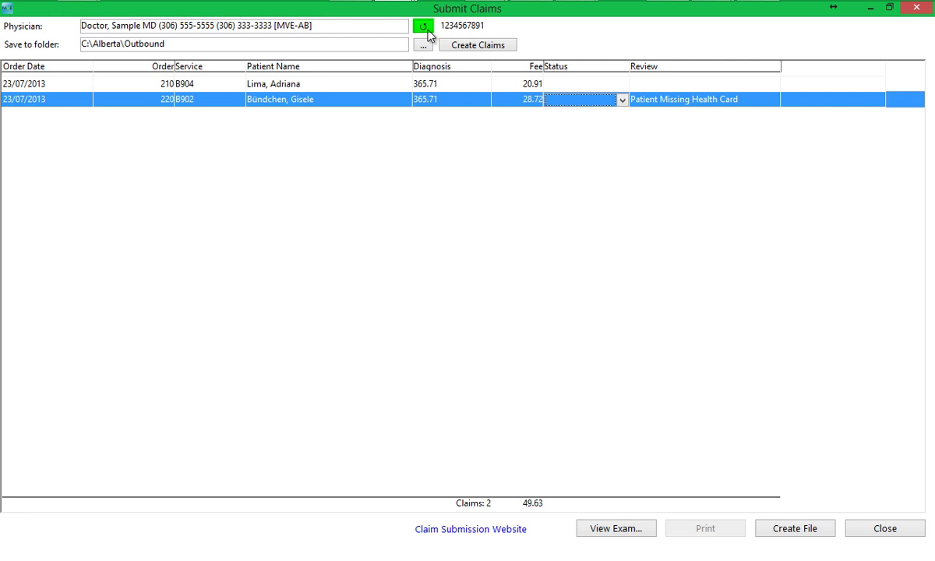
- Refresh the MD physician's claims and create the claim submission file in C:\Alberta\Outbound
{"action": "left_click", "coordinate": [423, 27]}
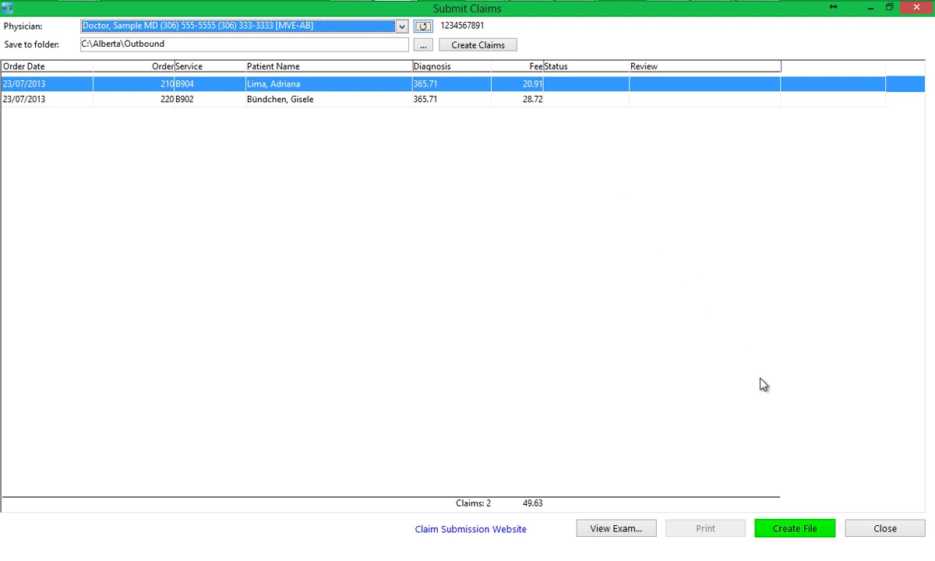
{"action": "left_click", "coordinate": [796, 531]}
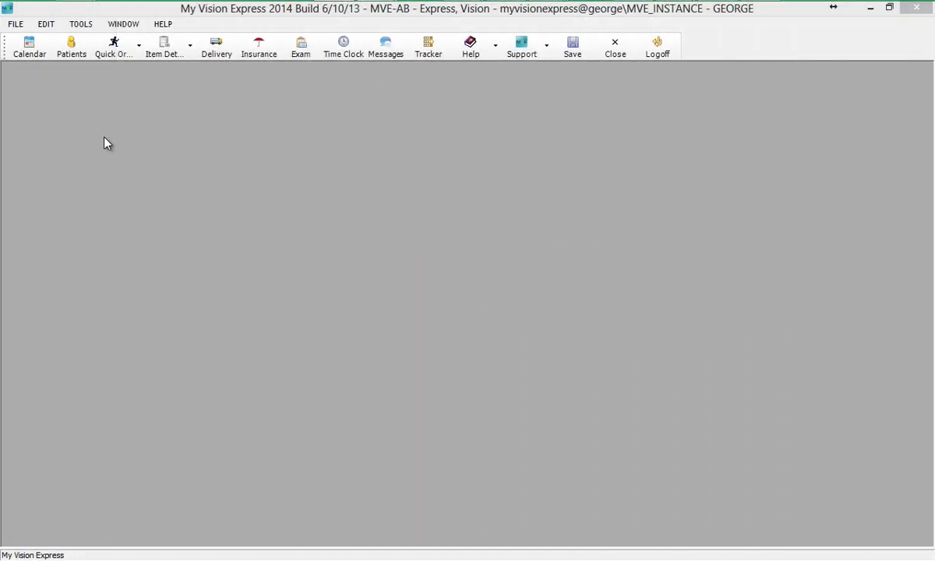
- Load the remittance advice file MVE_test.01 in the Alberta batch reconciliations and bring up the details of its first claim
{"action": "left_click", "coordinate": [15, 24]}
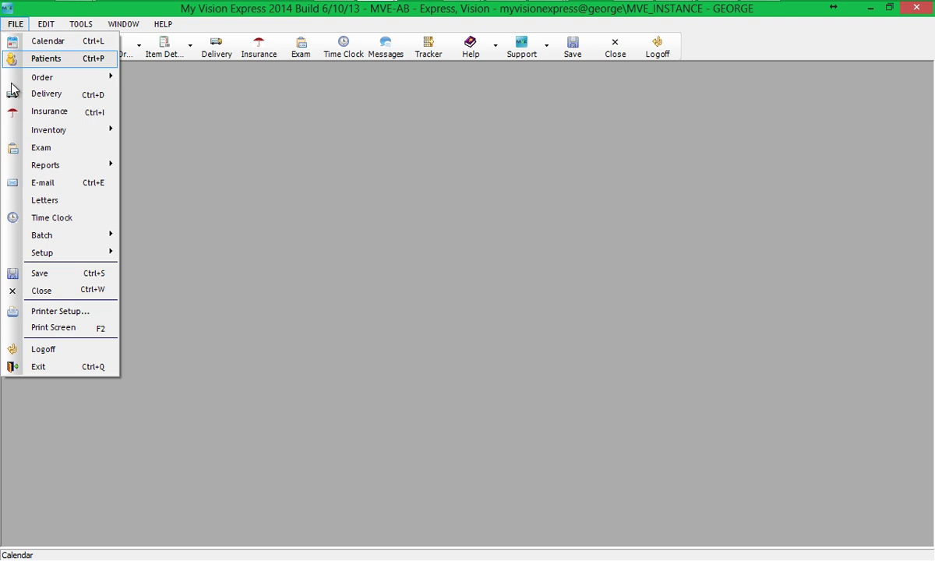
{"action": "mouse_move", "coordinate": [50, 234]}
{"action": "mouse_move", "coordinate": [187, 308]}
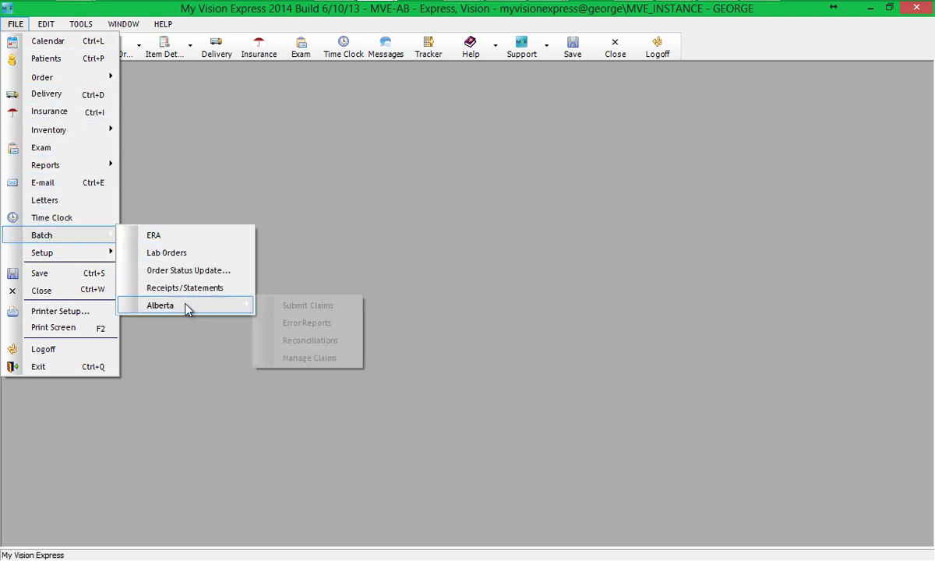
{"action": "left_click", "coordinate": [302, 341]}
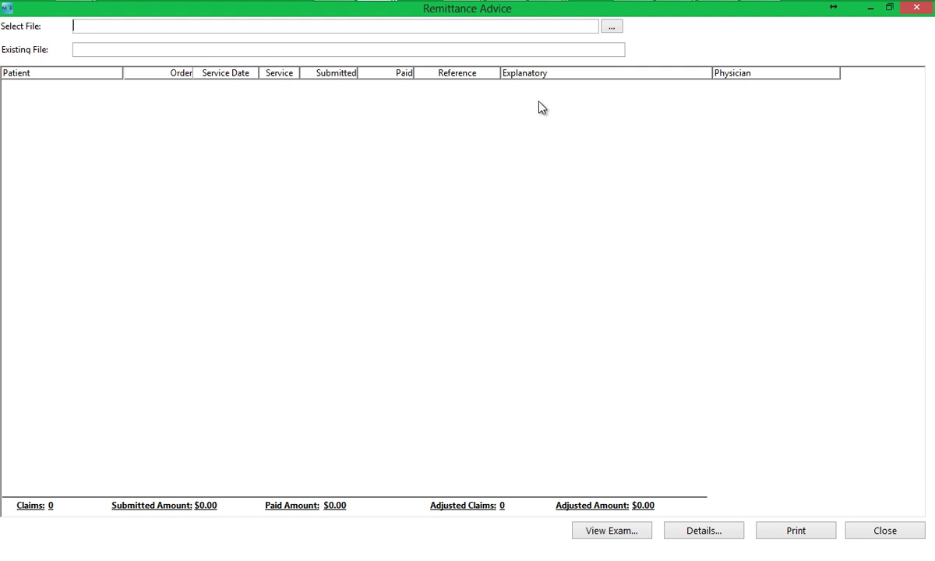
{"action": "left_click", "coordinate": [612, 26]}
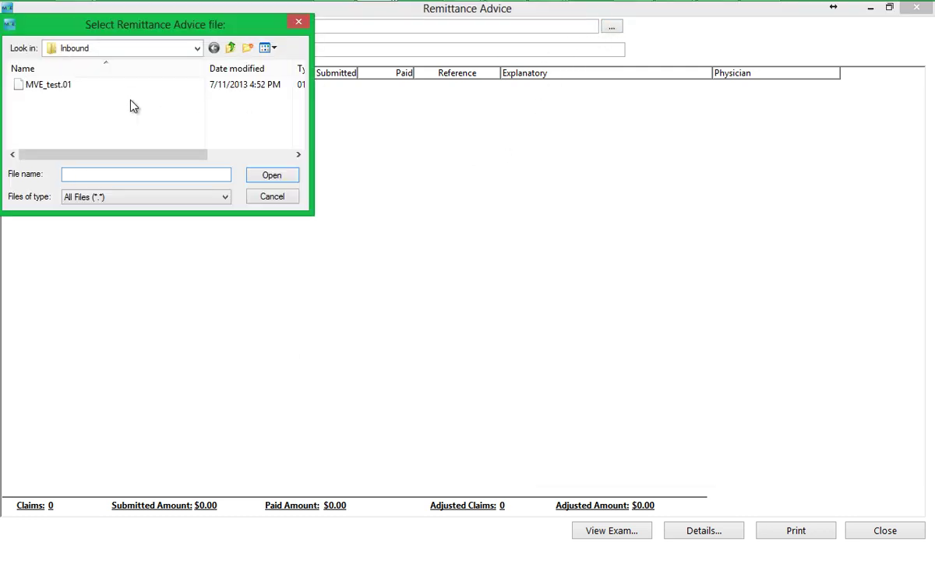
{"action": "double_click", "coordinate": [121, 86]}
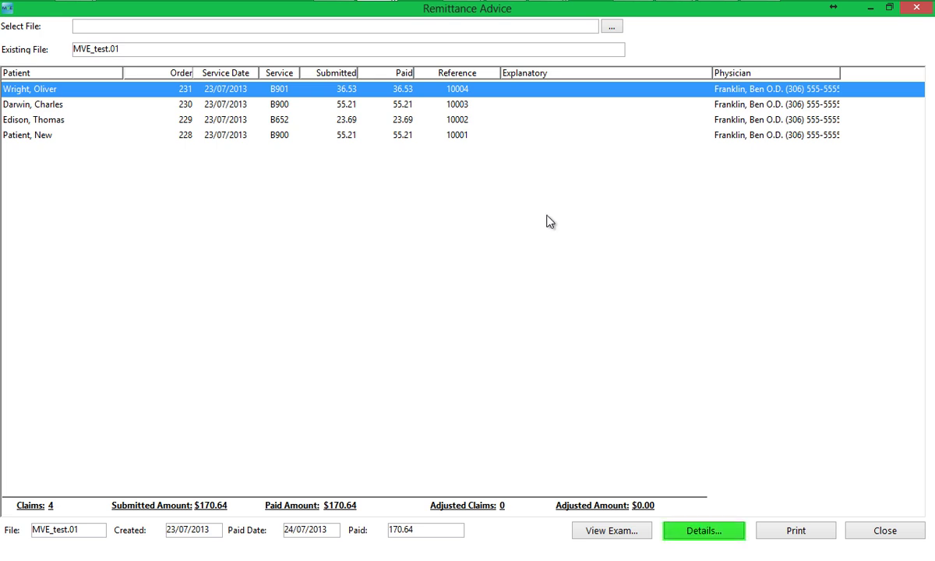
{"action": "left_click", "coordinate": [731, 531]}
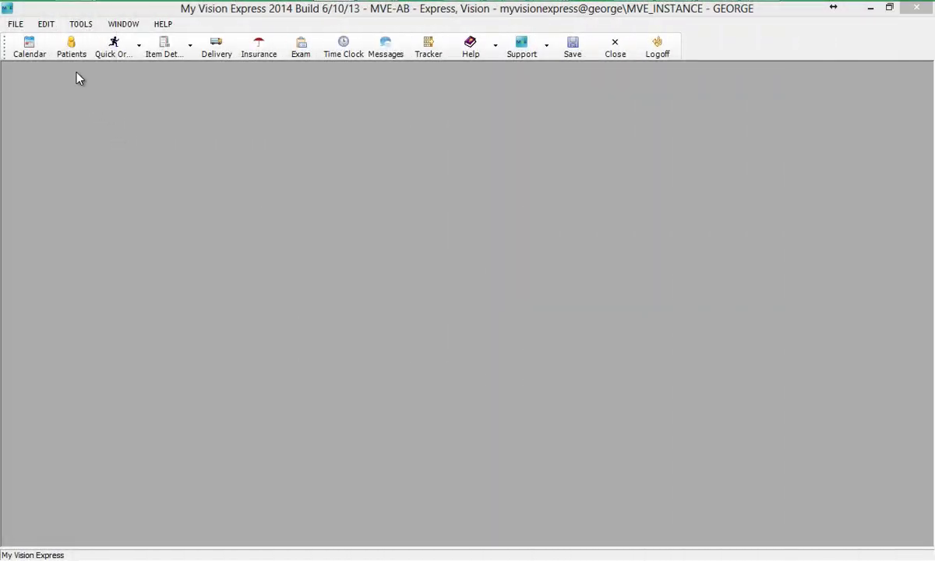
- Find the patient of the paid B900 claim by last name and show the order history as a summary
{"action": "left_click", "coordinate": [72, 50]}
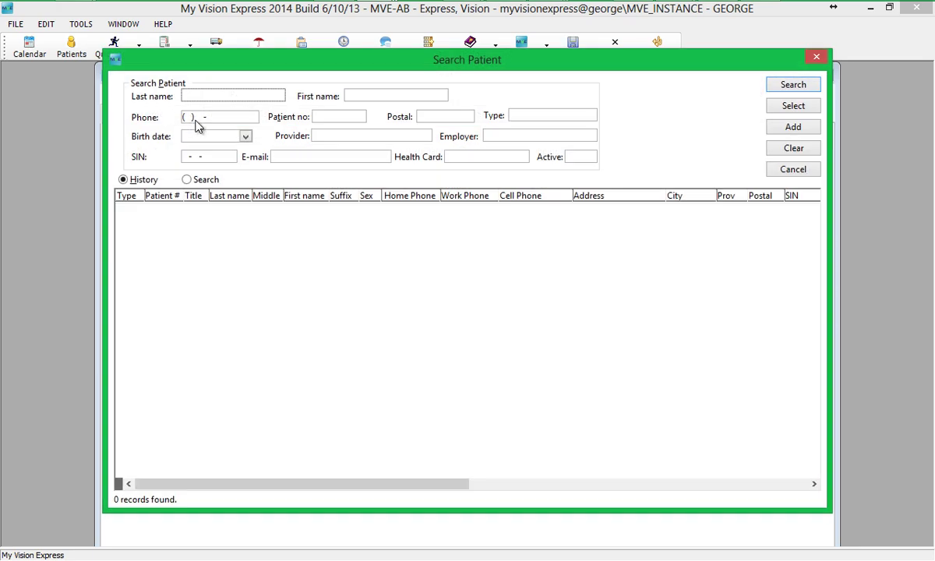
{"action": "type", "text": "darwin"}
{"action": "key", "text": "Return"}
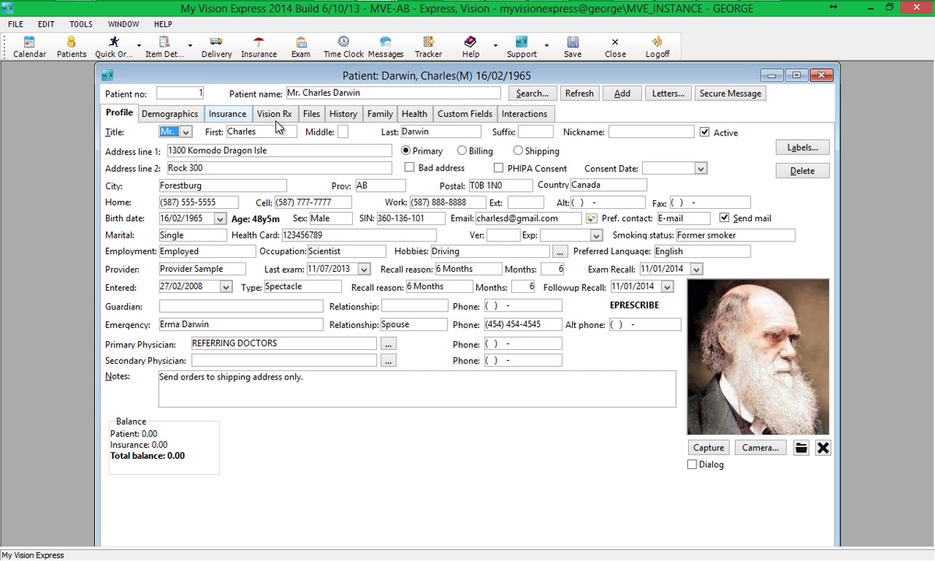
{"action": "left_click", "coordinate": [331, 115]}
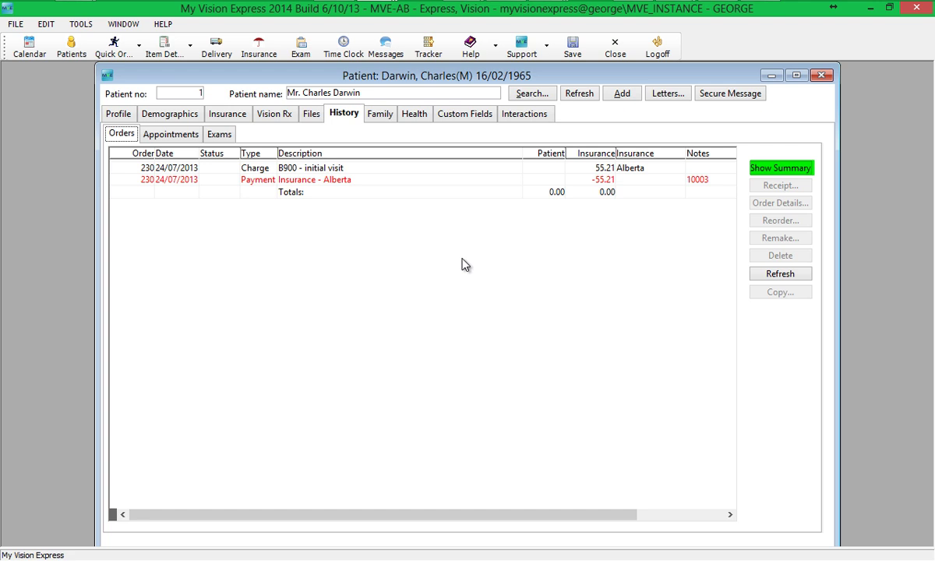
{"action": "left_click", "coordinate": [778, 170]}
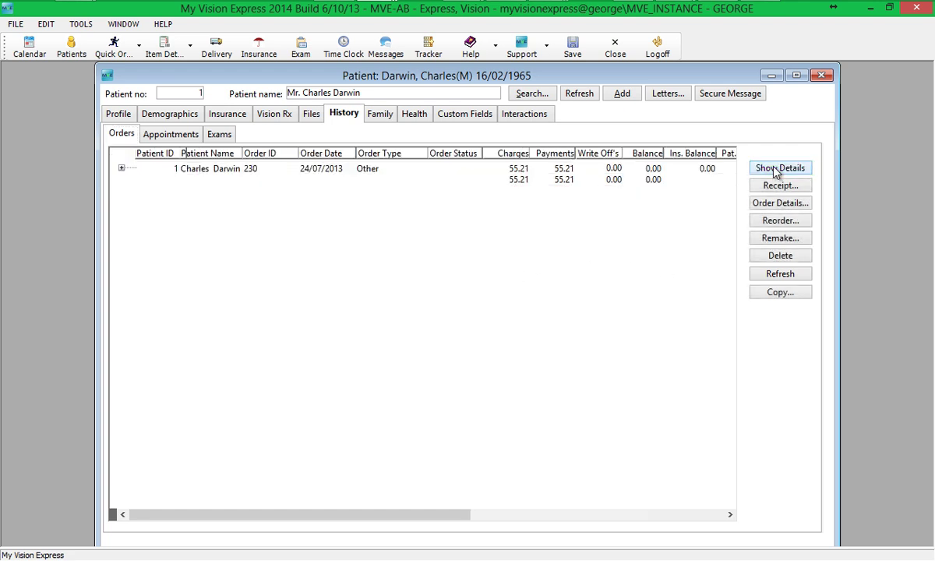
- Open the patient's order from the history and view the details of its Alberta insurance payment
{"action": "left_click", "coordinate": [314, 170]}
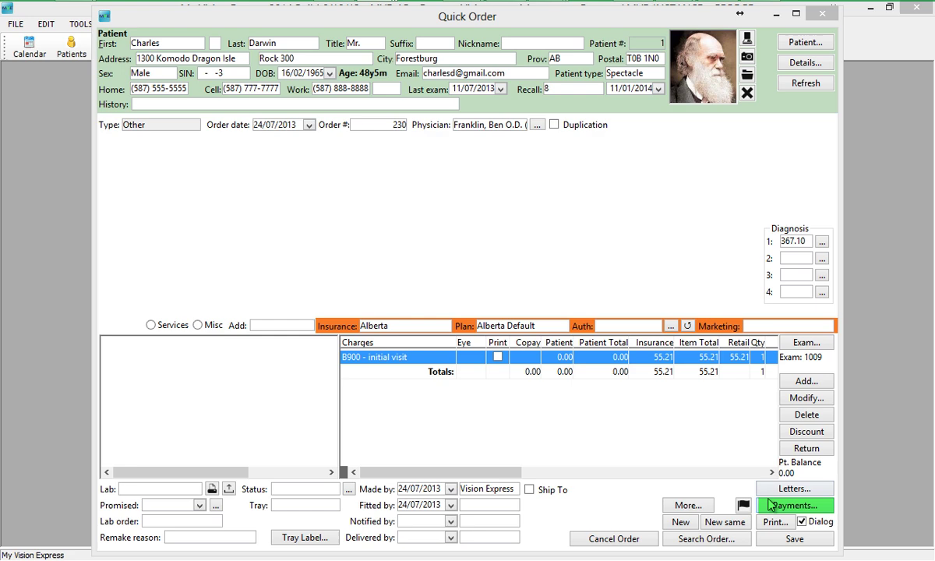
{"action": "left_click", "coordinate": [771, 505]}
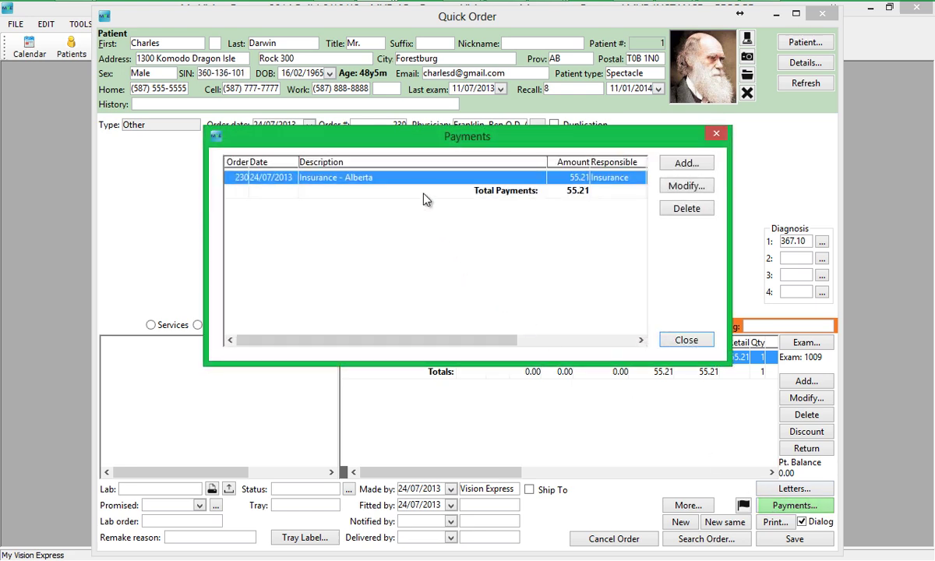
{"action": "double_click", "coordinate": [415, 180]}
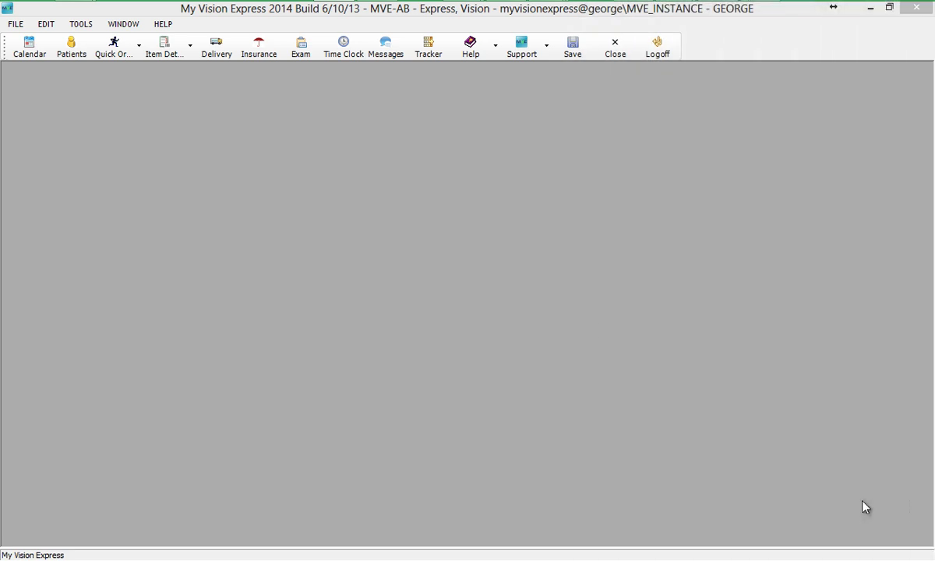
- Search the Alberta claim management for the O.D. physician's submitted claims, with the 15-day exclusion turned off
{"action": "left_click", "coordinate": [16, 23]}
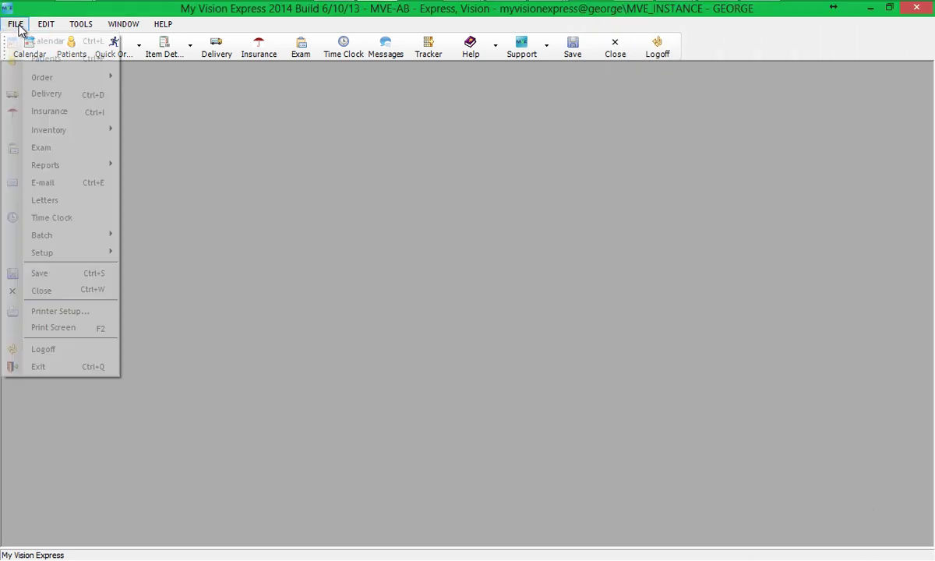
{"action": "mouse_move", "coordinate": [72, 241]}
{"action": "mouse_move", "coordinate": [196, 305]}
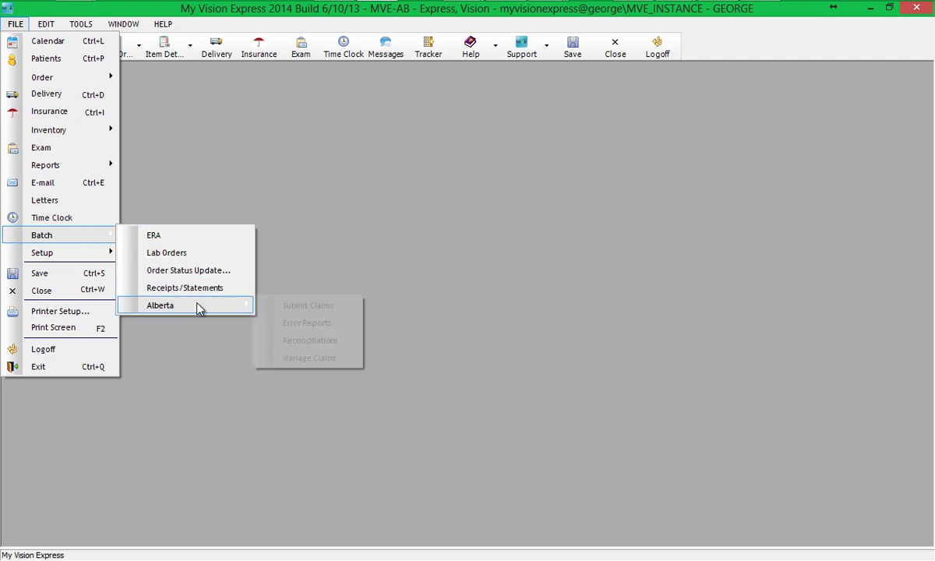
{"action": "left_click", "coordinate": [310, 358]}
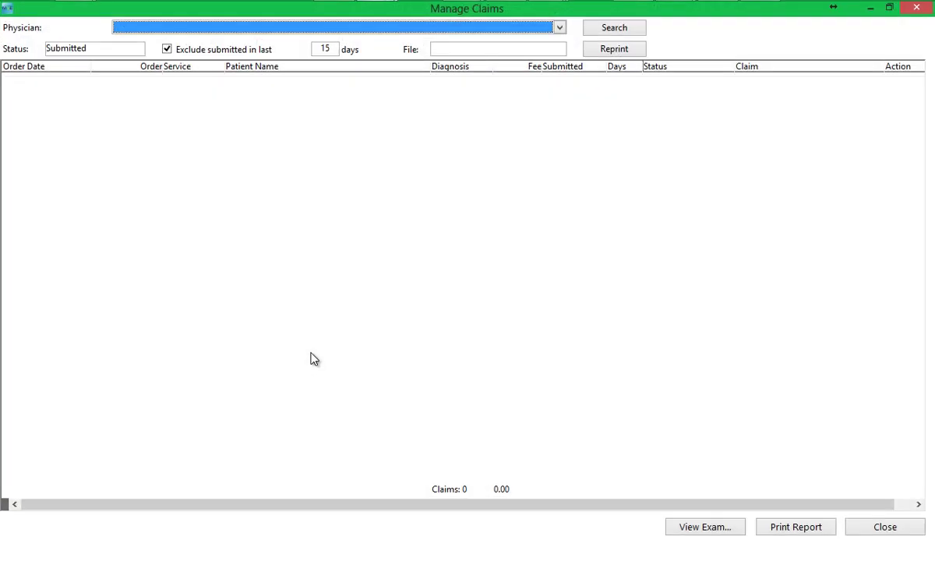
{"action": "left_click", "coordinate": [183, 53]}
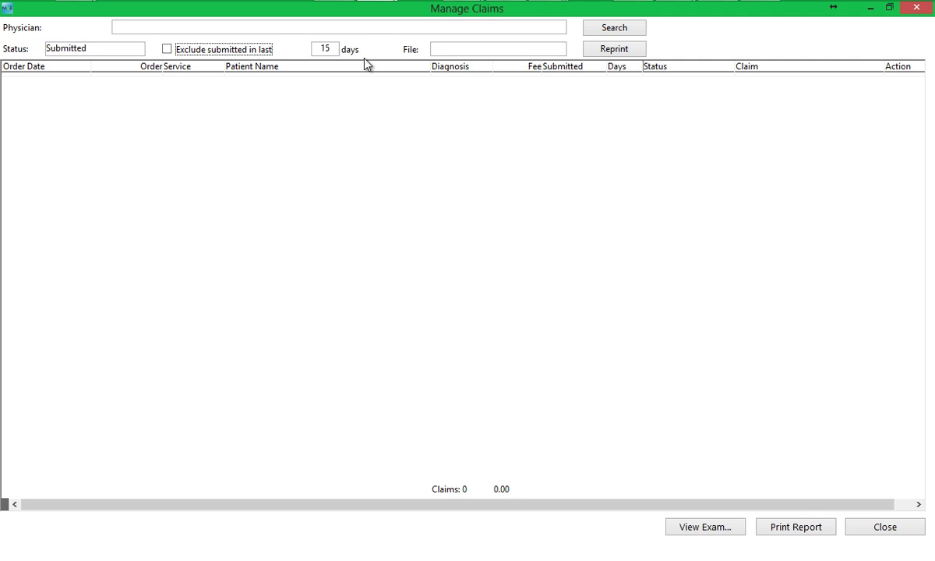
{"action": "left_click", "coordinate": [441, 31]}
{"action": "left_click", "coordinate": [430, 56]}
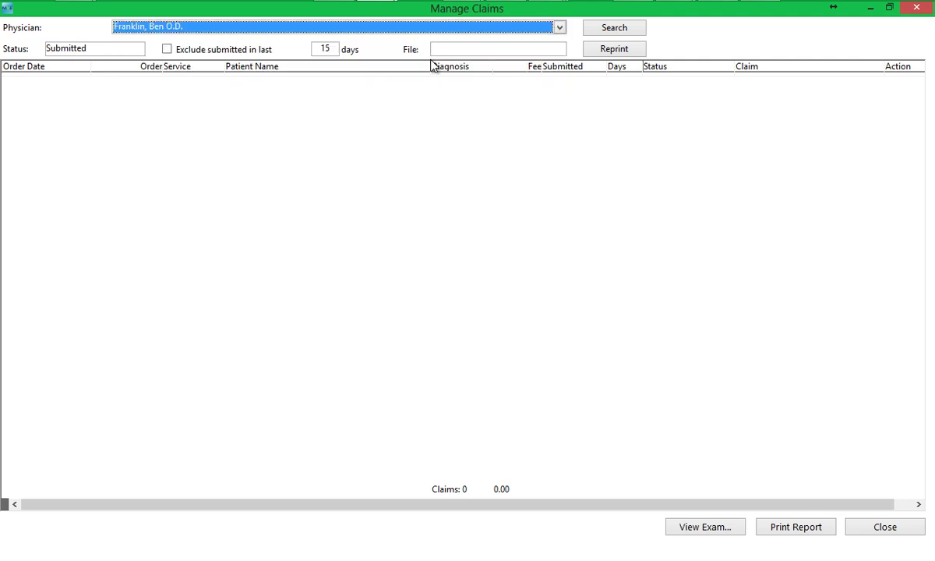
{"action": "left_click", "coordinate": [610, 31]}
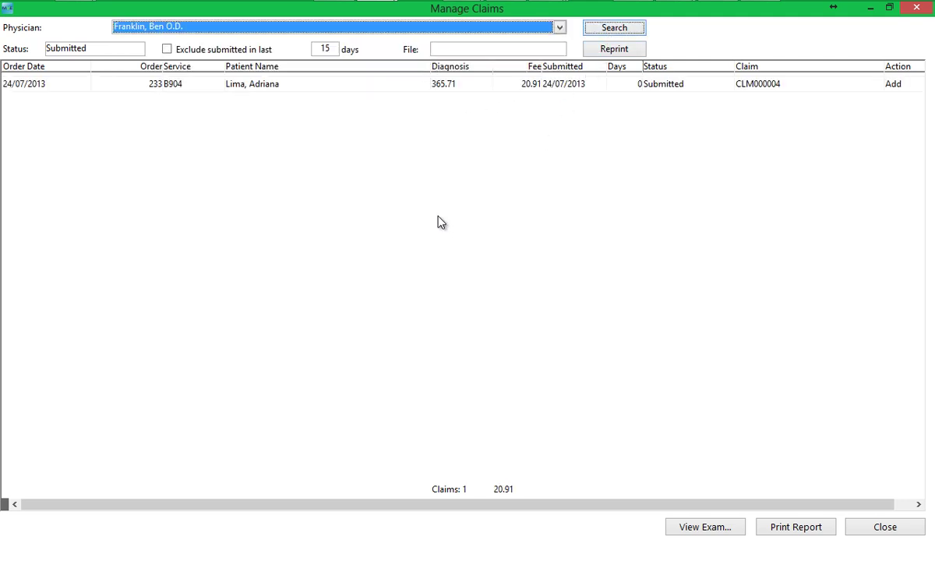
- Search the O.D. physician's claims with a blank status filter and look through the available claim files
{"action": "left_click", "coordinate": [128, 51]}
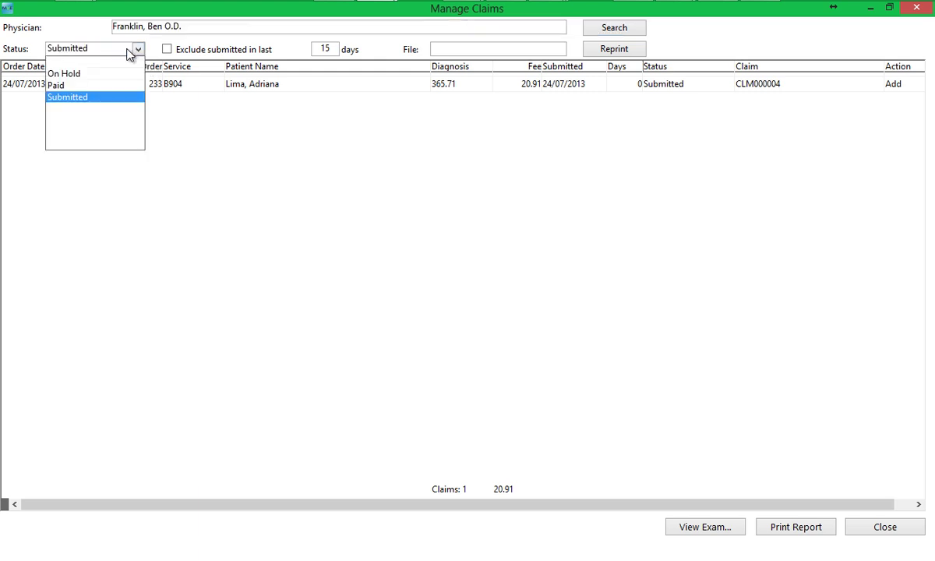
{"action": "left_click", "coordinate": [128, 65]}
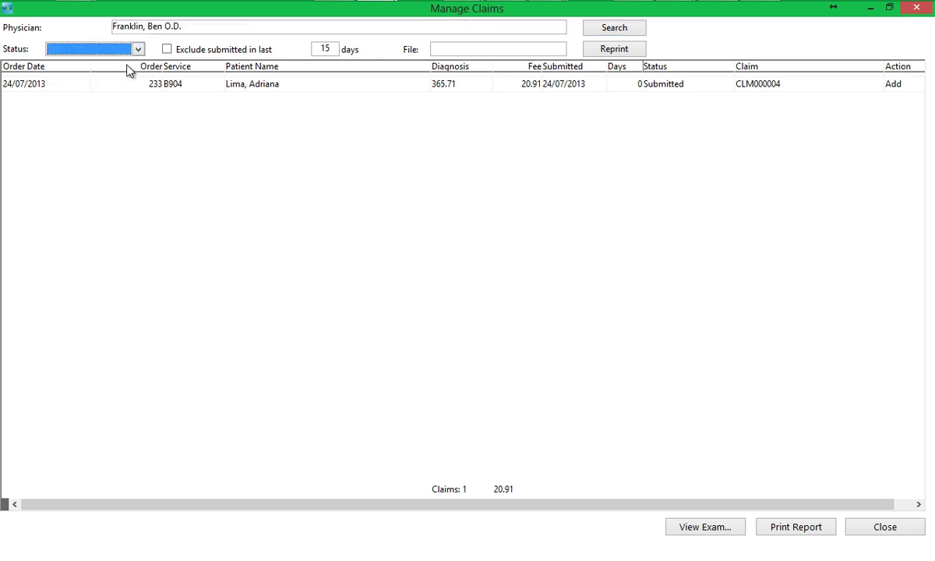
{"action": "left_click", "coordinate": [604, 32]}
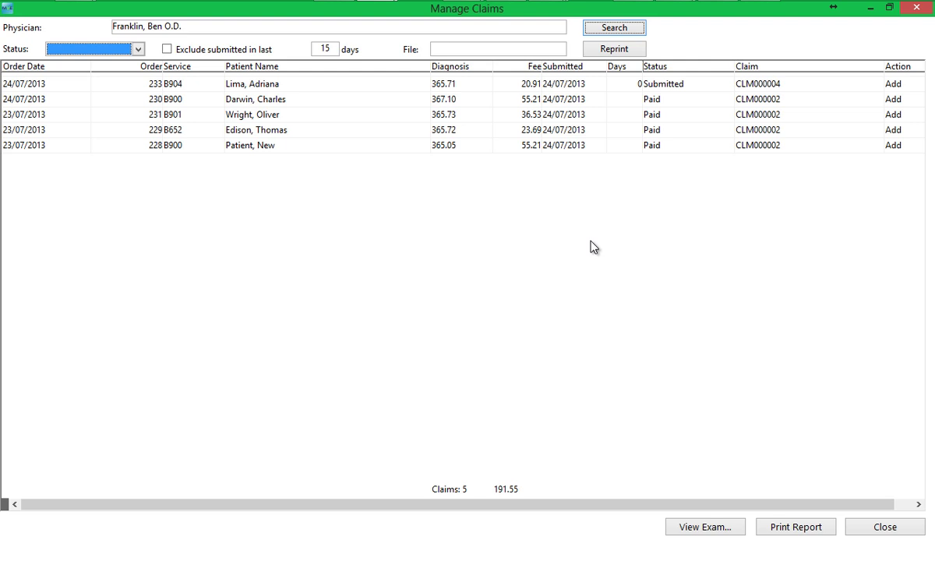
{"action": "left_click", "coordinate": [515, 50]}
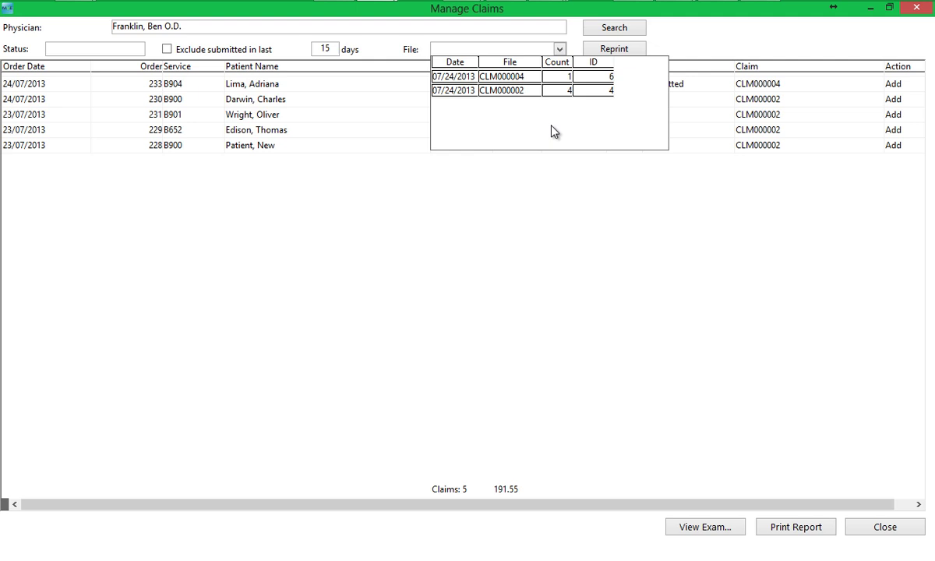
{"action": "left_click", "coordinate": [571, 203]}
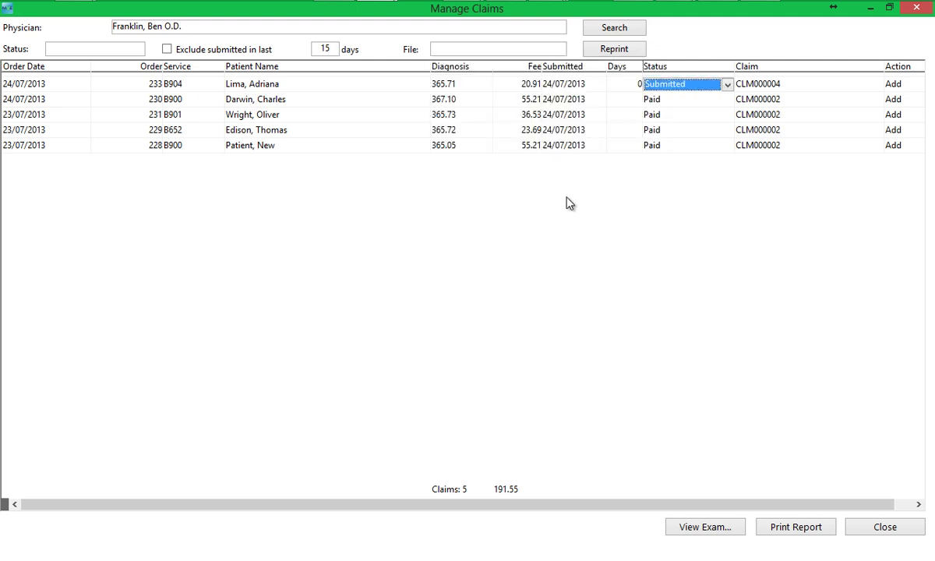